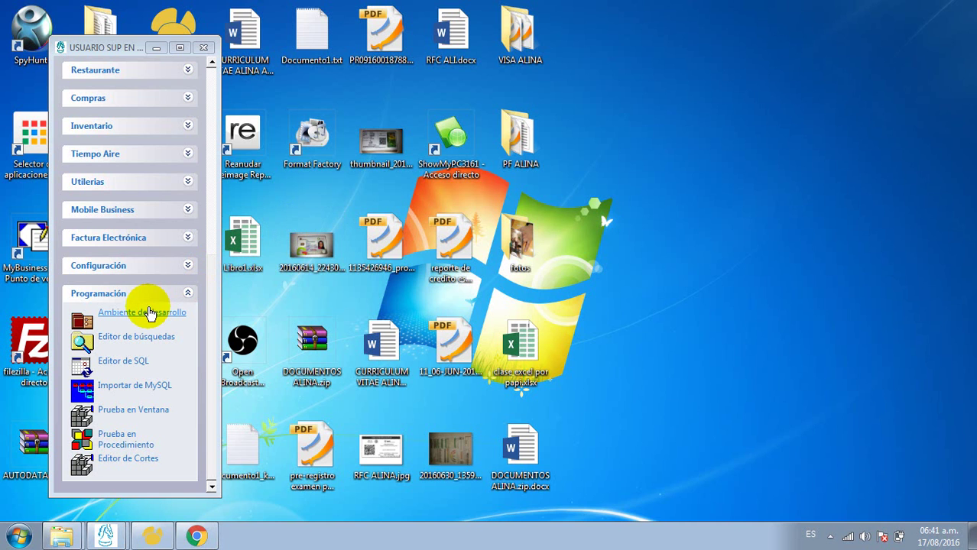
- Launch Ambiente de desarrollo from Programación to open Diseño de formulario with an empty editor
left_click(144, 313)
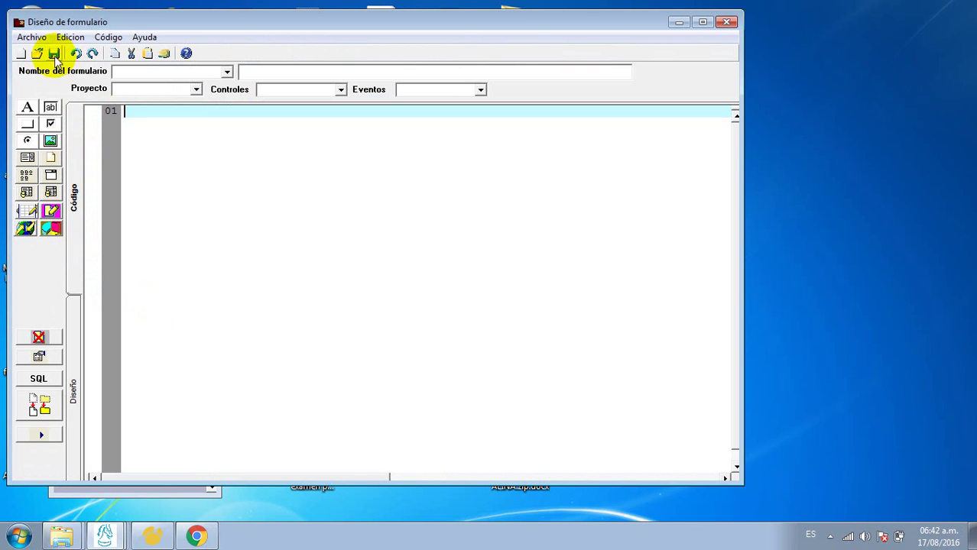
- Import EditorCorte_Z_20160817.bfr from the EditorCorteZ folder, confirming Si to update the existing format
left_click(35, 38)
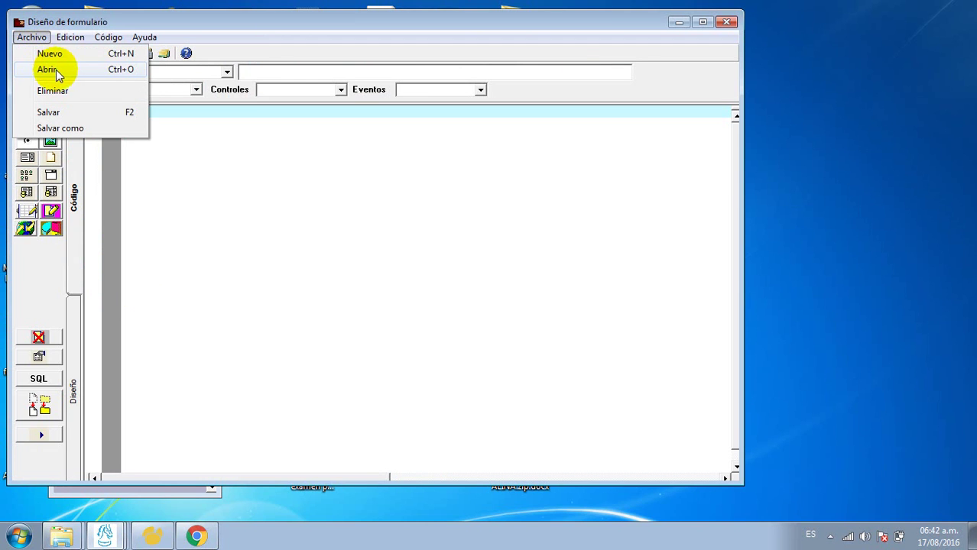
left_click(46, 69)
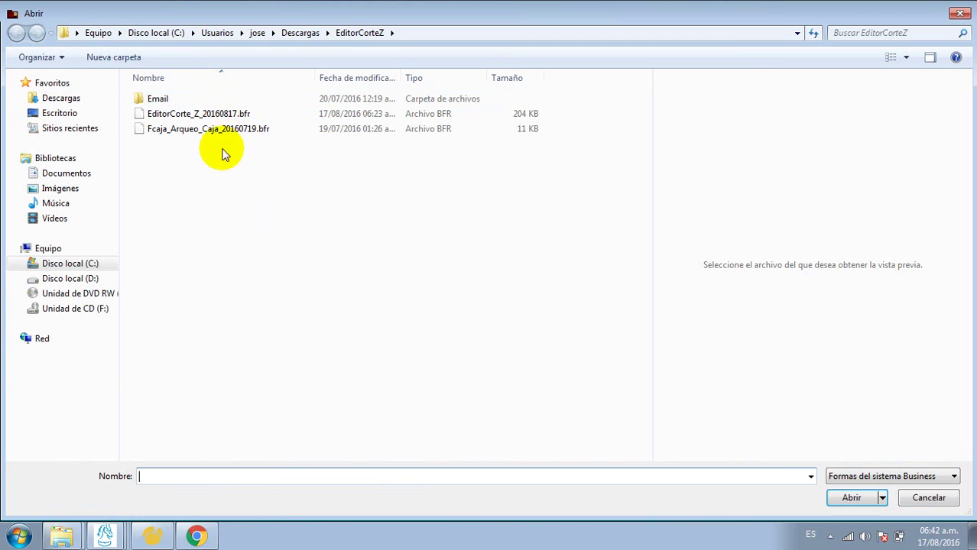
left_click(189, 121)
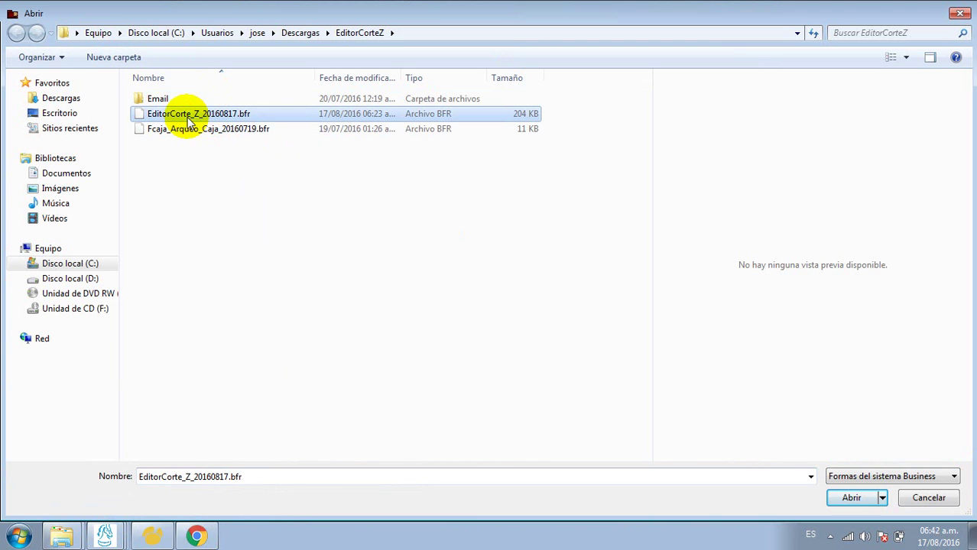
left_click(192, 131)
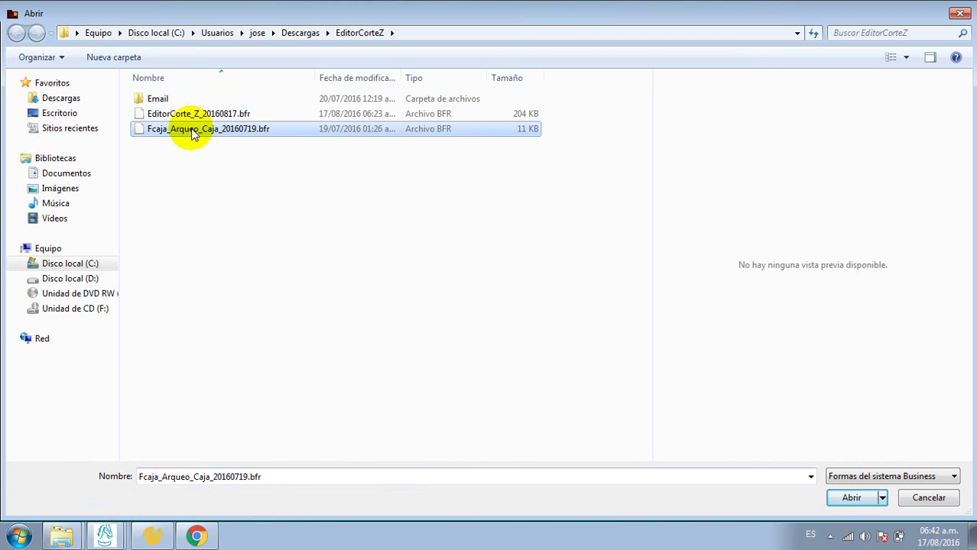
left_click(157, 101)
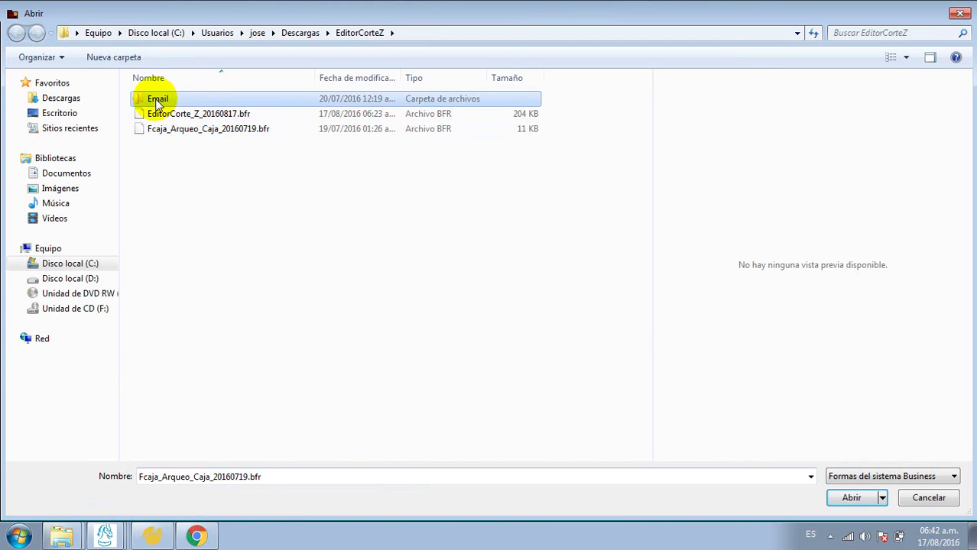
double_click(156, 103)
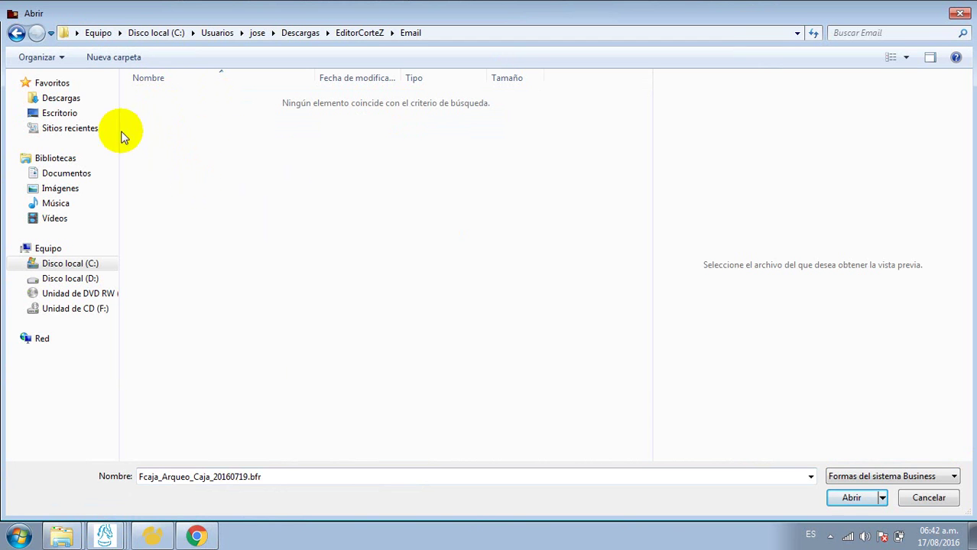
left_click(17, 33)
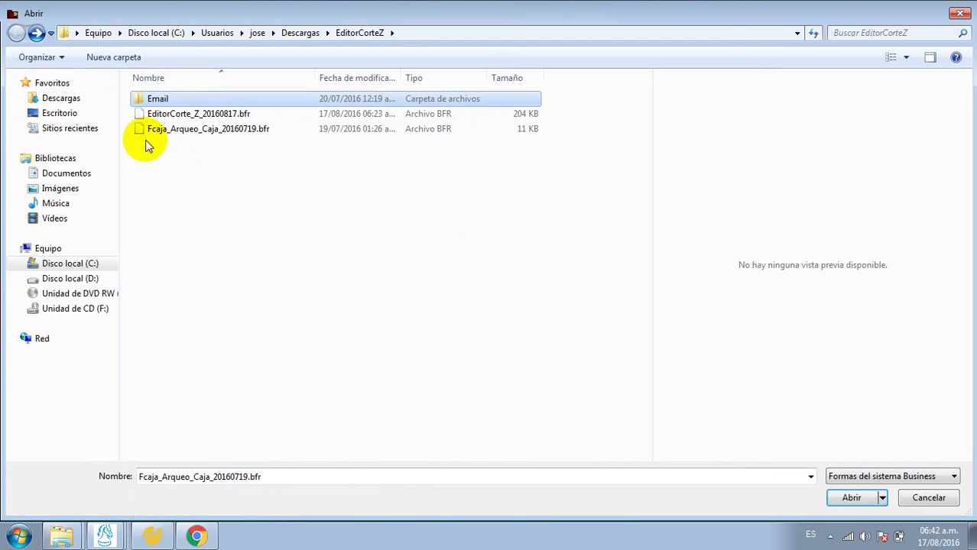
left_click(176, 153)
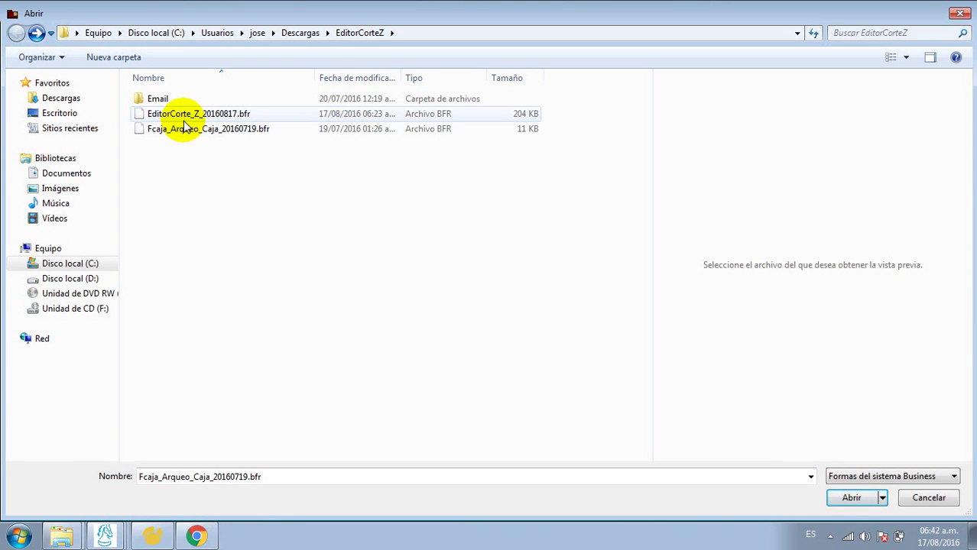
left_click(183, 116)
left_click(851, 501)
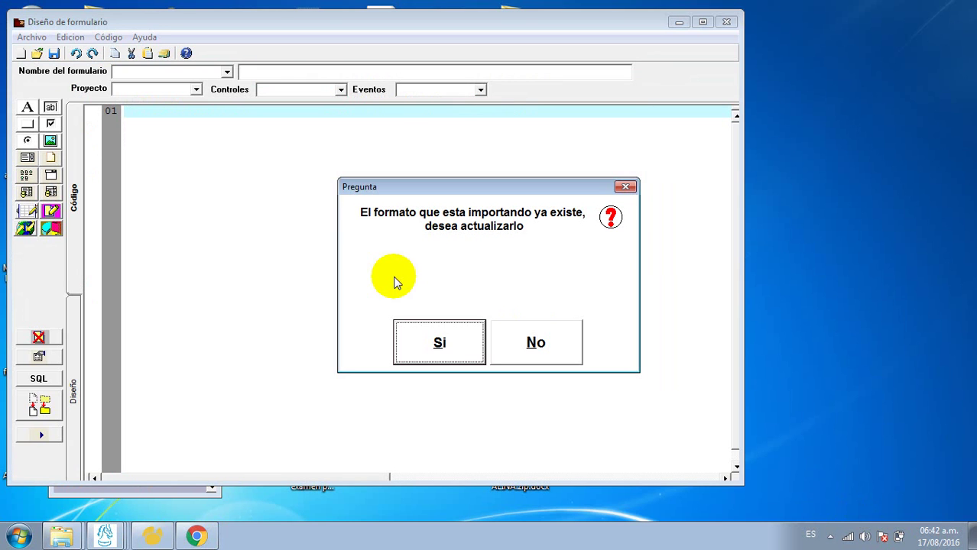
left_click(441, 343)
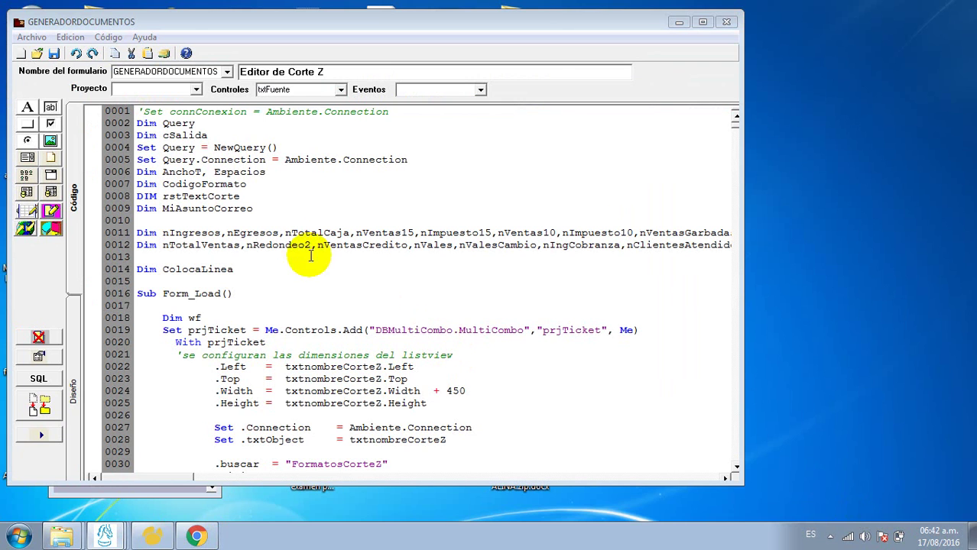
- Import Fcaja_Arqueo_Caja_20160719.bfr, confirming Si to overwrite the existing Flujo de Caja format
left_click(27, 38)
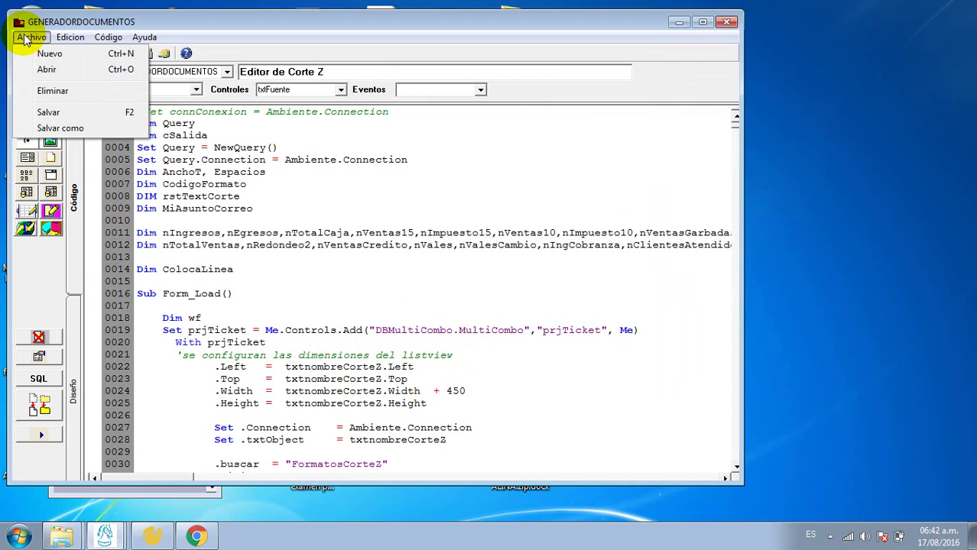
left_click(42, 68)
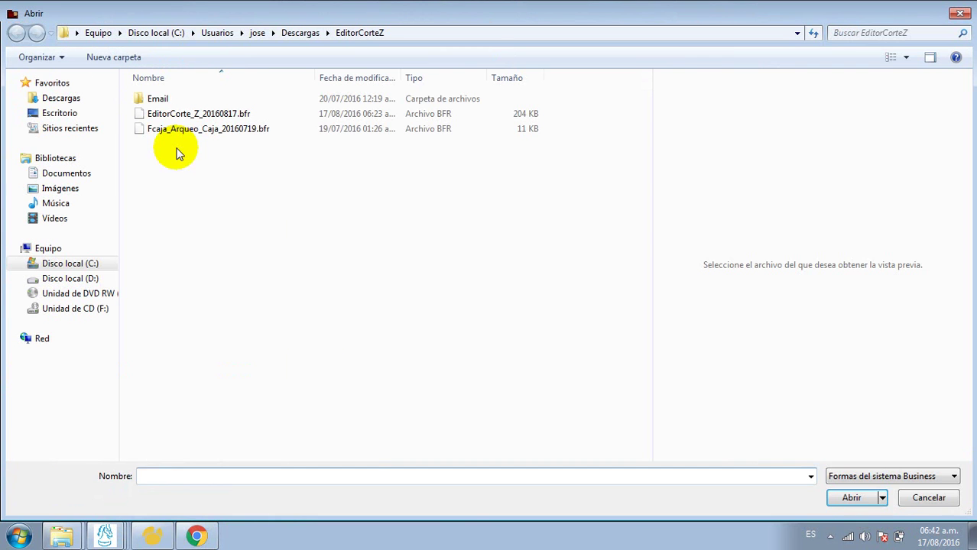
left_click(166, 130)
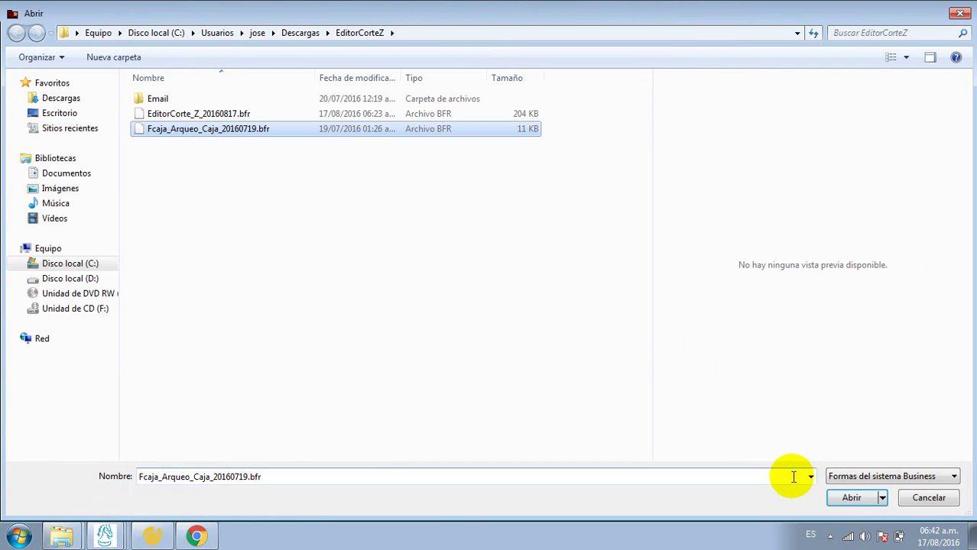
left_click(848, 503)
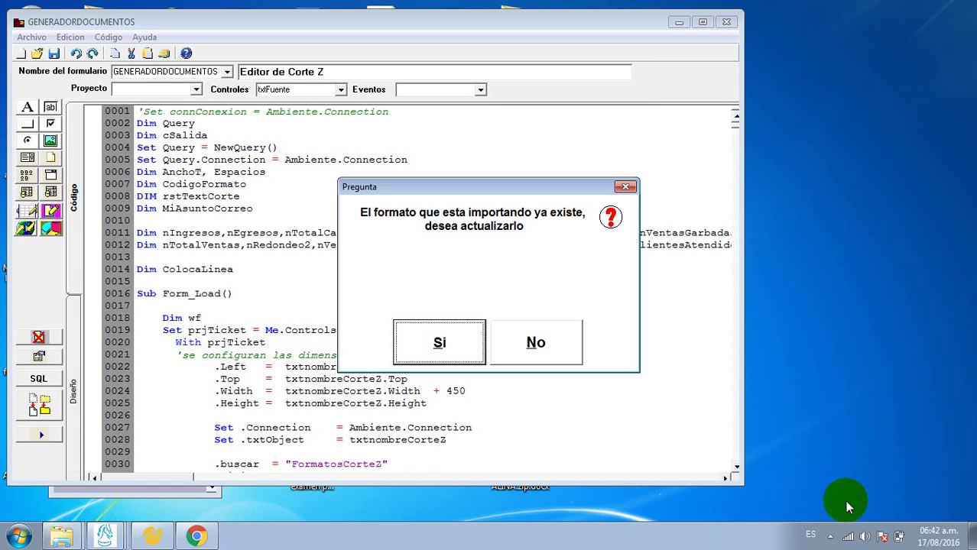
left_click(445, 345)
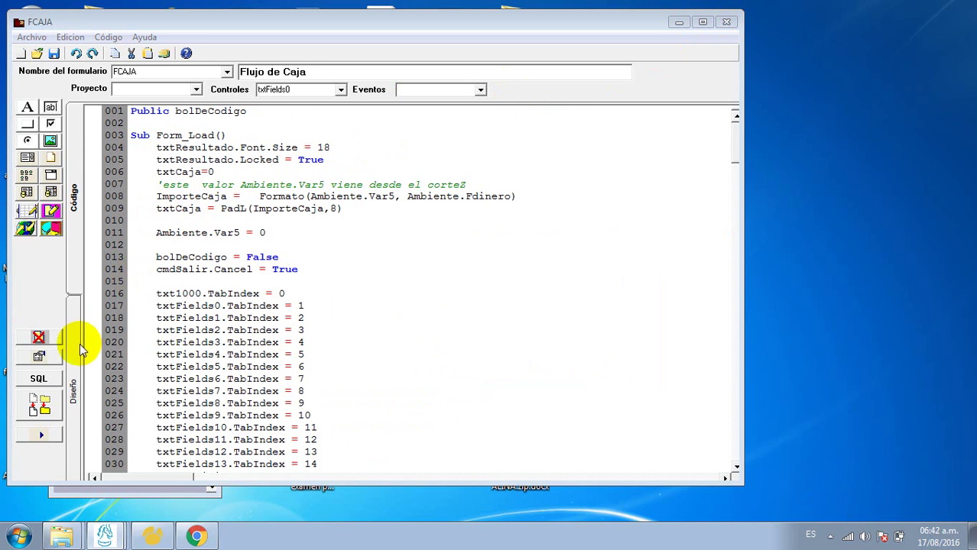
- Close the FCAJA form designer window
left_click(32, 36)
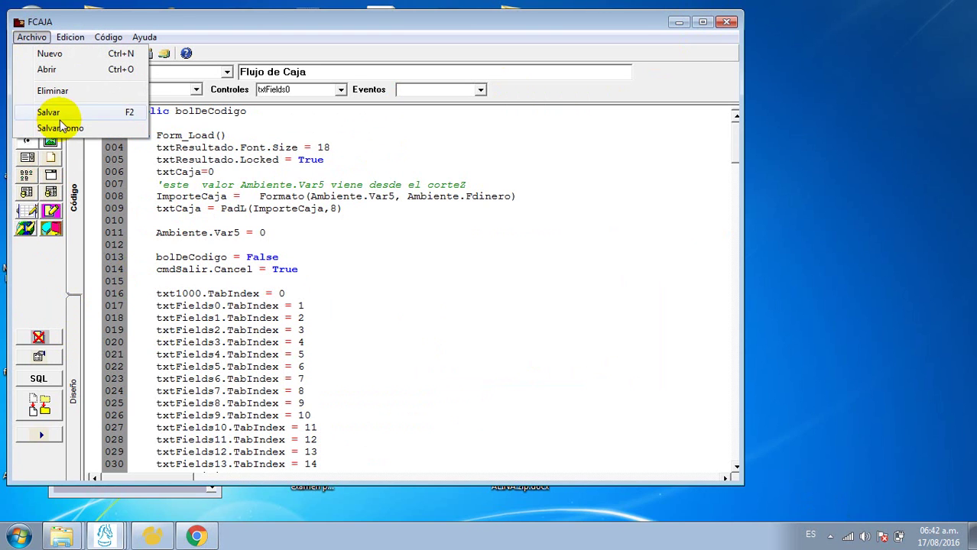
left_click(145, 220)
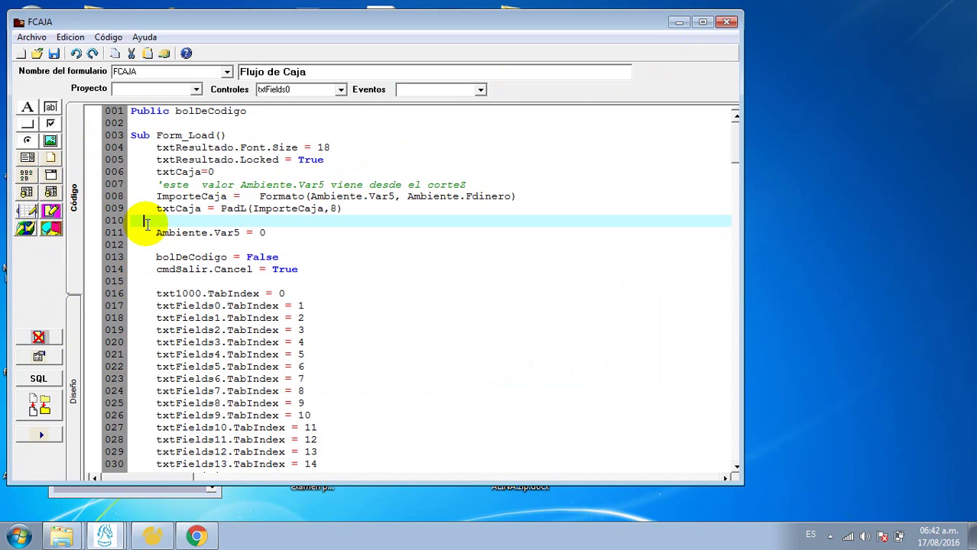
left_click(726, 21)
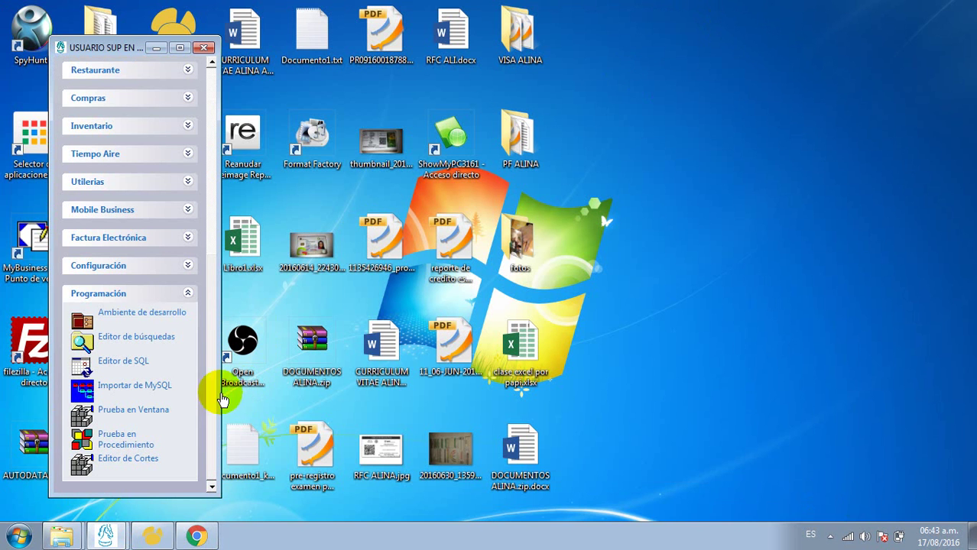
- Open the EditorCorteZ folder in Explorer by pasting its path into the Run prompt
scroll(214, 124, "up", 5)
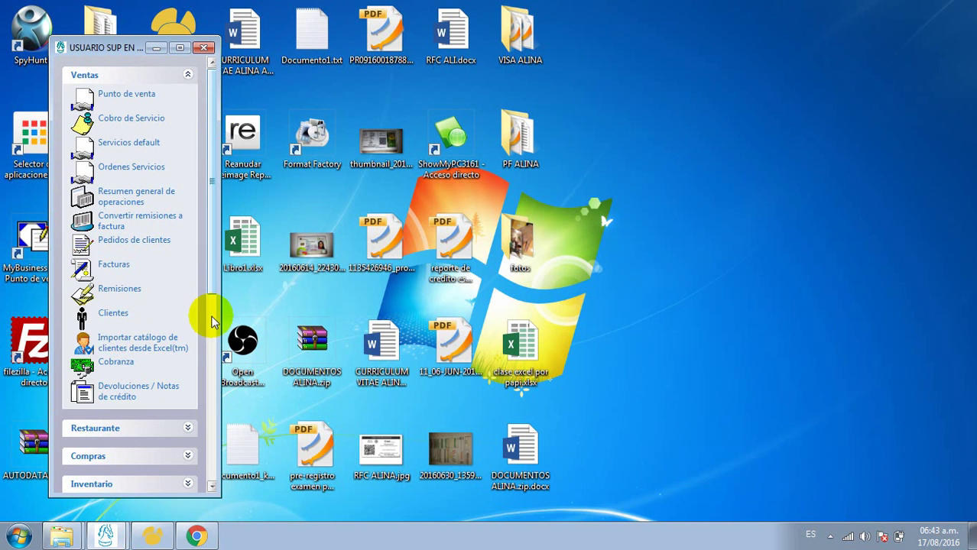
mouse_move(71, 539)
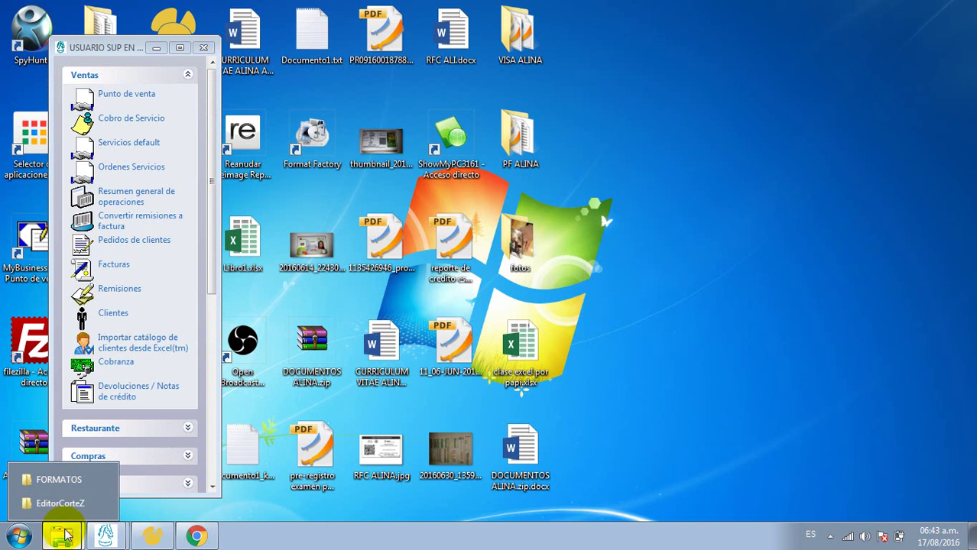
key("super")
key("super+r")
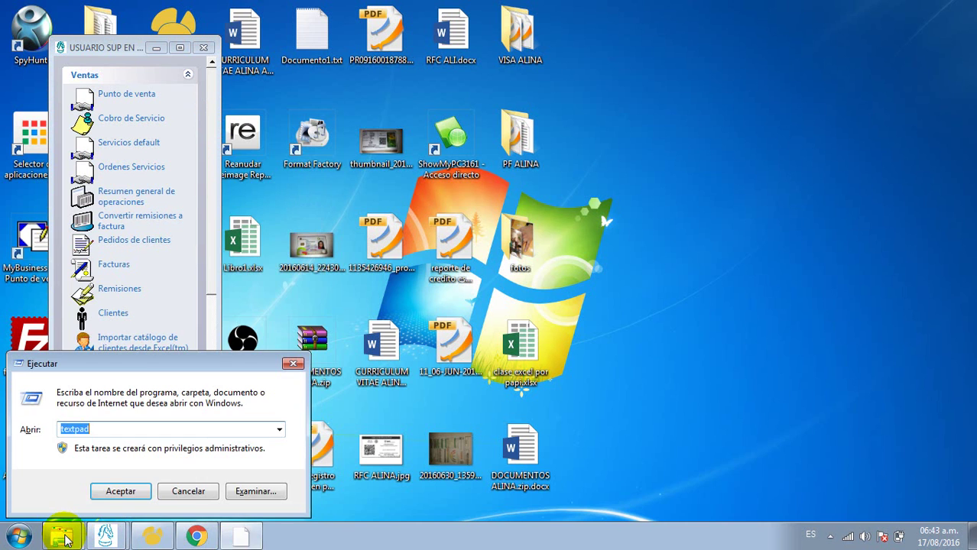
type("C:\\Users\\jose\\Downloads\\EditorCorteZ")
key("Return")
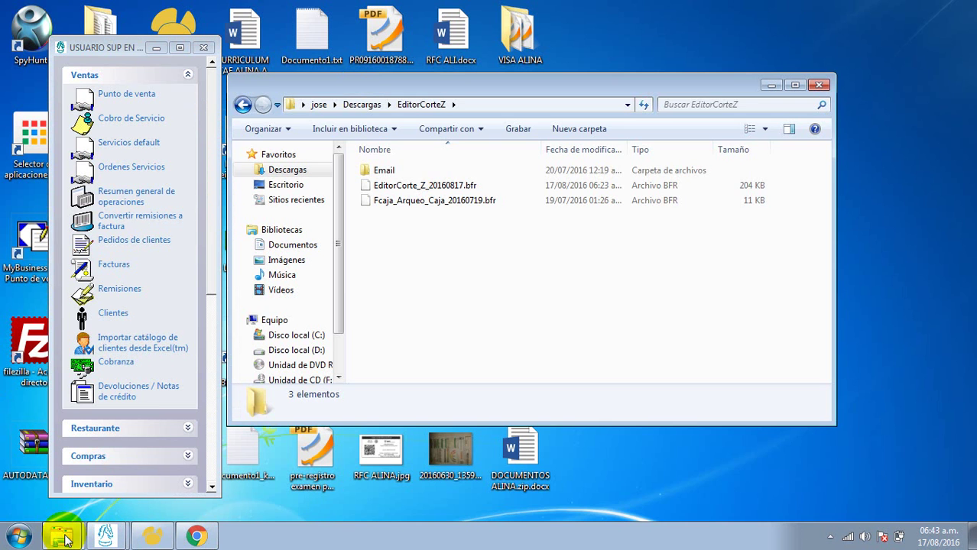
- Run Registrar_vbSendMail.bat in the Email folder and accept the RegSvr32 success message
double_click(376, 170)
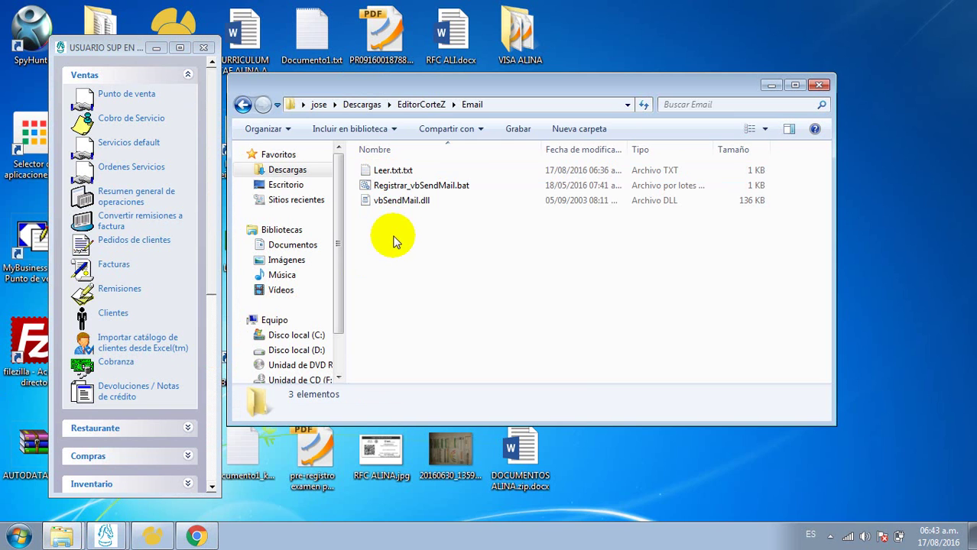
left_click(396, 192)
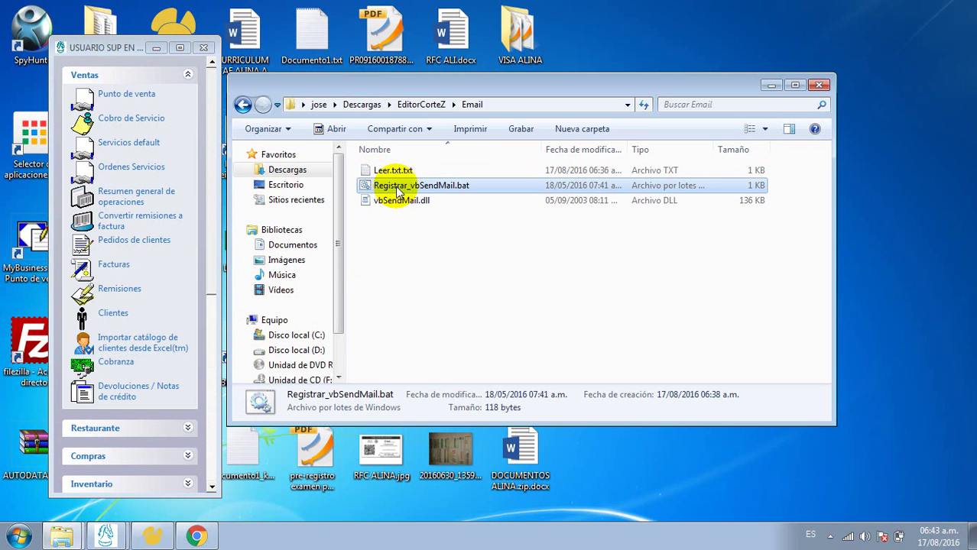
double_click(396, 187)
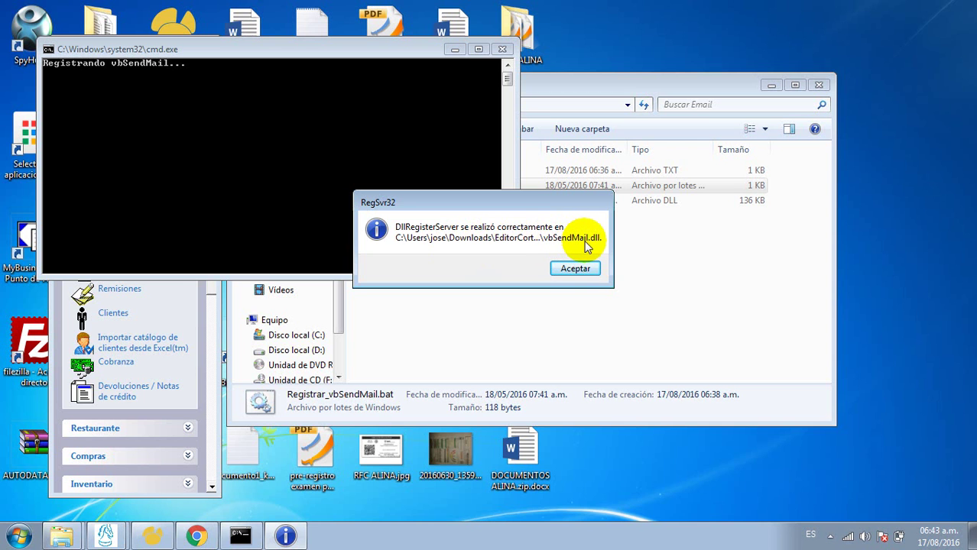
left_click(578, 265)
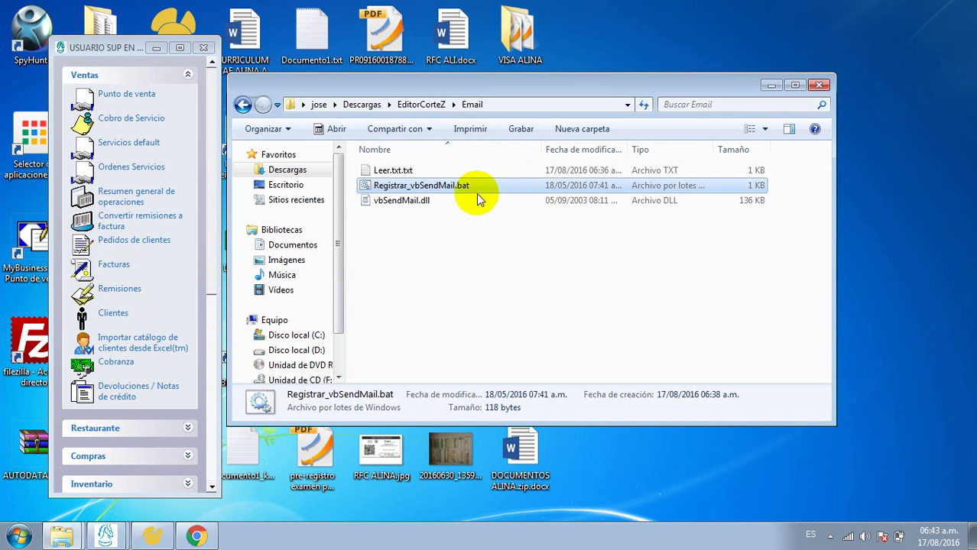
- Read the vbSendMail setup notes in Leer.txt.txt, then close TextPad and the Email folder
left_click(383, 200)
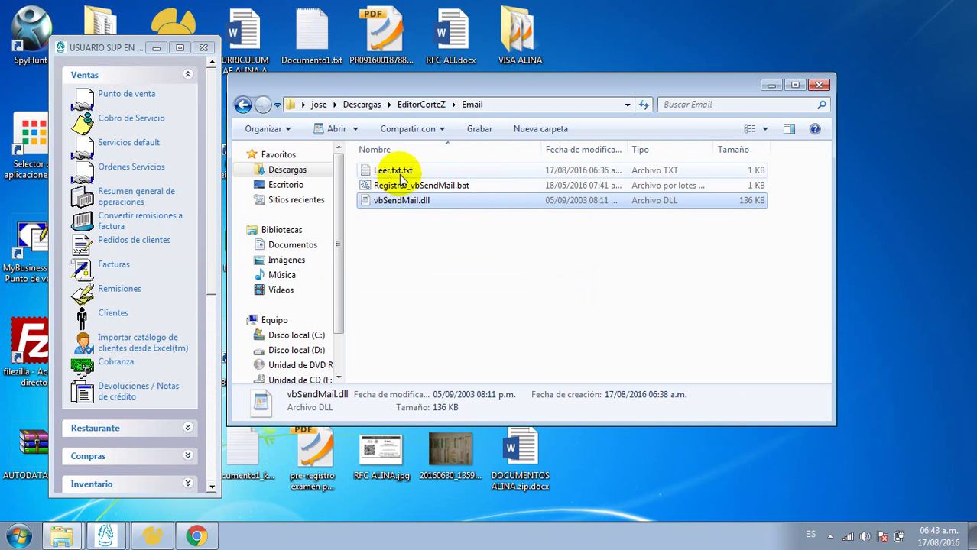
left_click(390, 171)
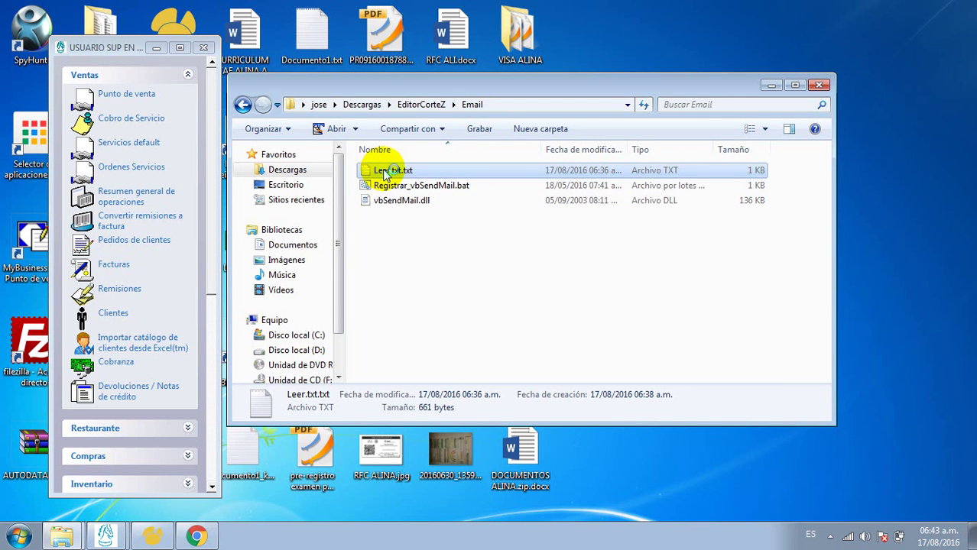
double_click(386, 172)
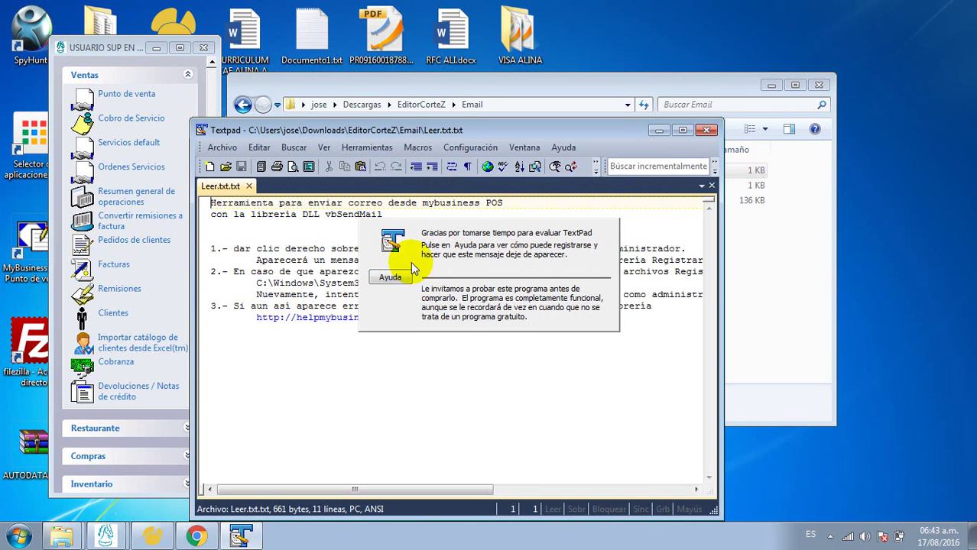
left_click(706, 130)
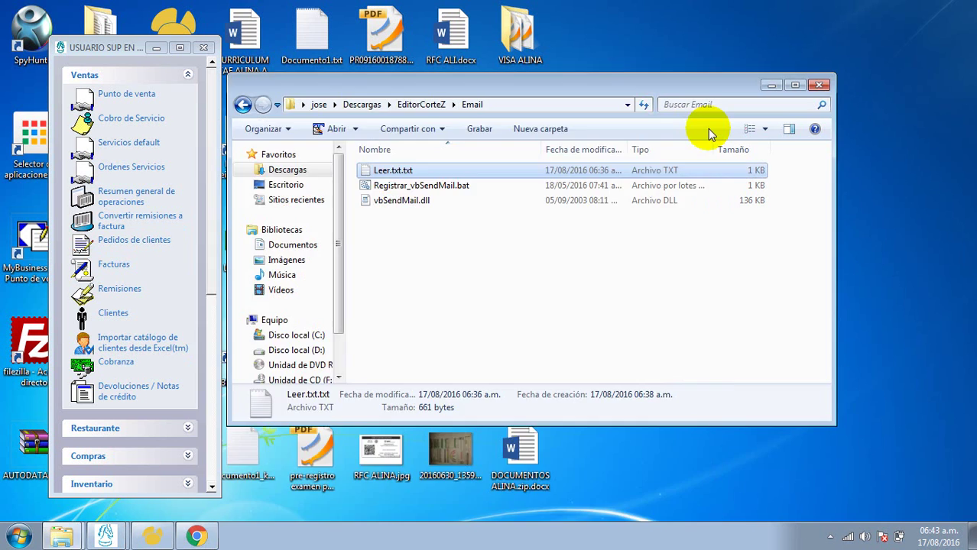
left_click(817, 86)
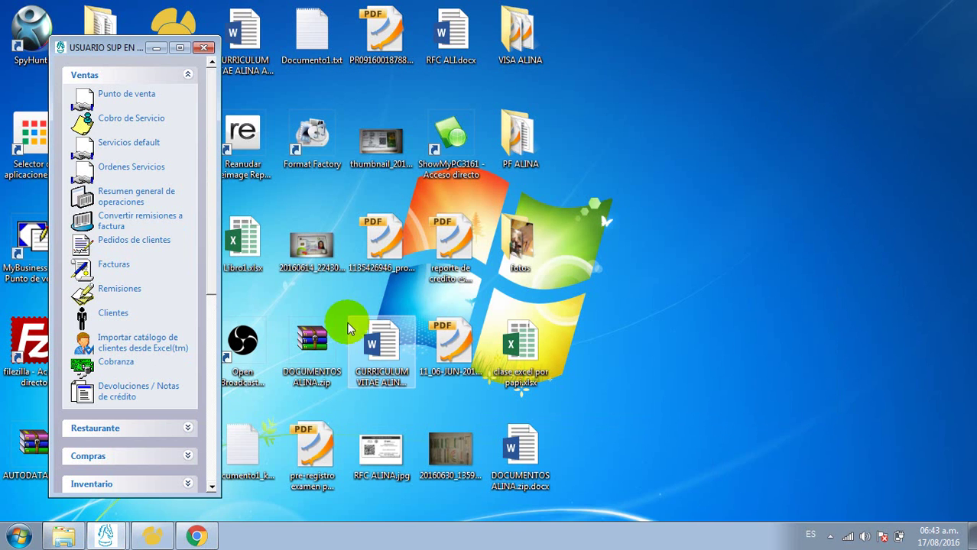
- Expand Utilerías in the side panel to show Editar texto del ticket, Formatos personalizados and Respaldo
scroll(212, 290, "down", 1)
scroll(212, 291, "down", 5)
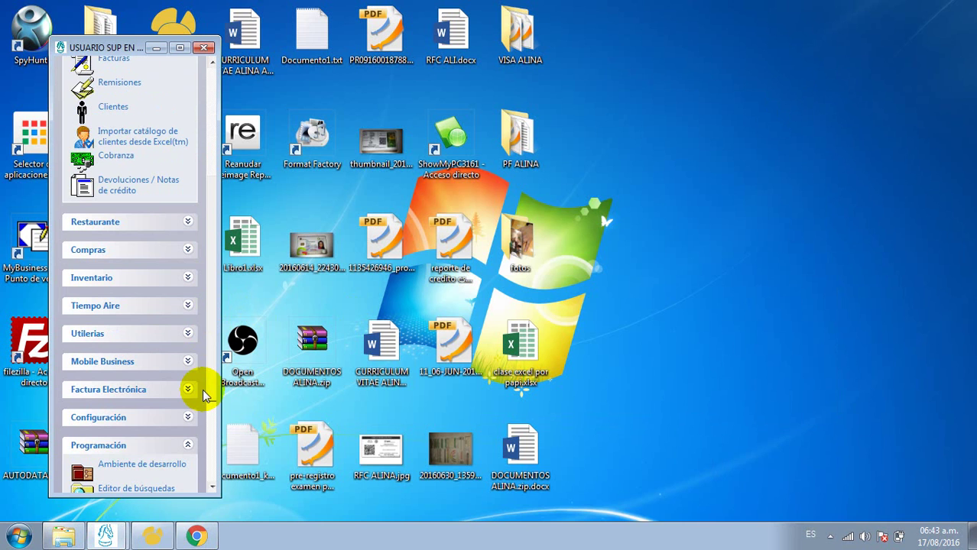
left_click(169, 337)
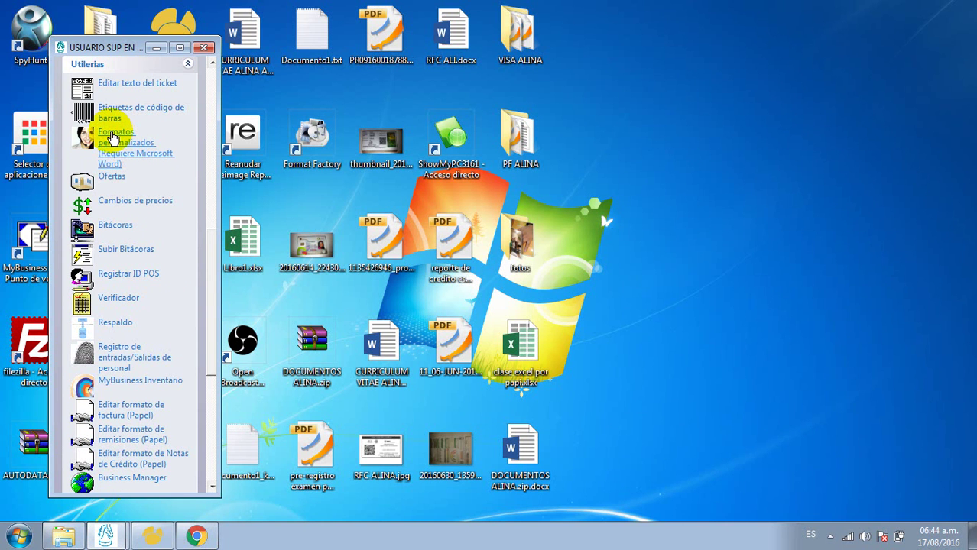
- Open Editor de Corte Z v1.0 from Formatos personalizados in an enlarged window
left_click(113, 137)
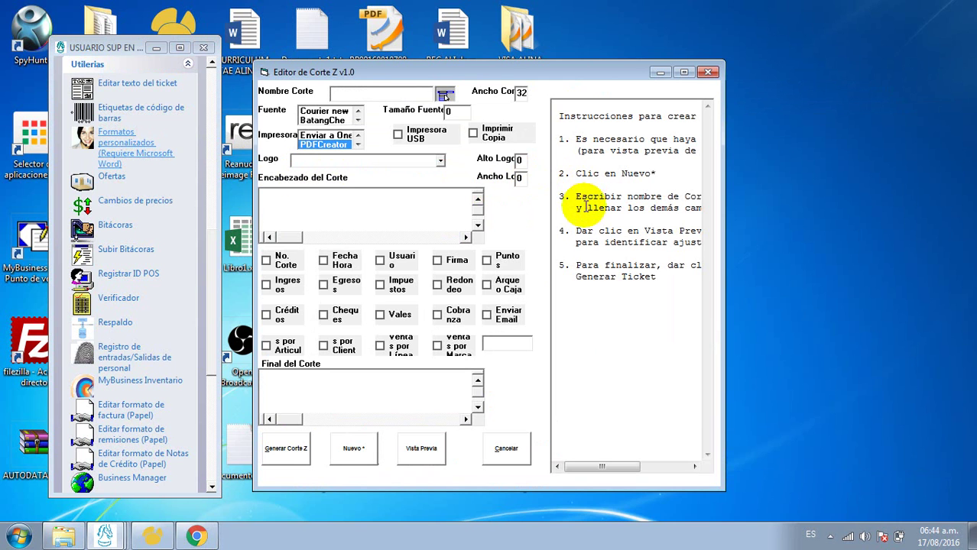
left_click_drag(723, 488, 921, 496)
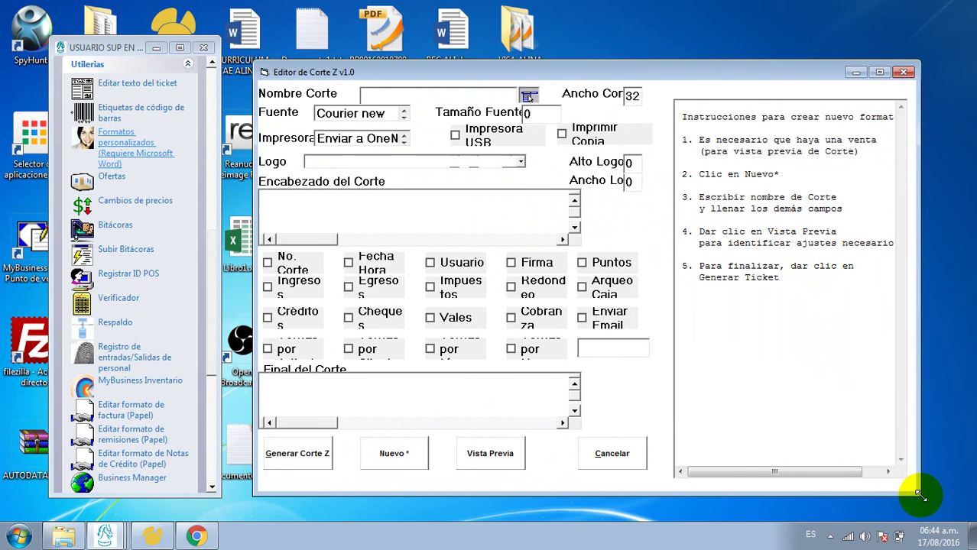
left_click(904, 72)
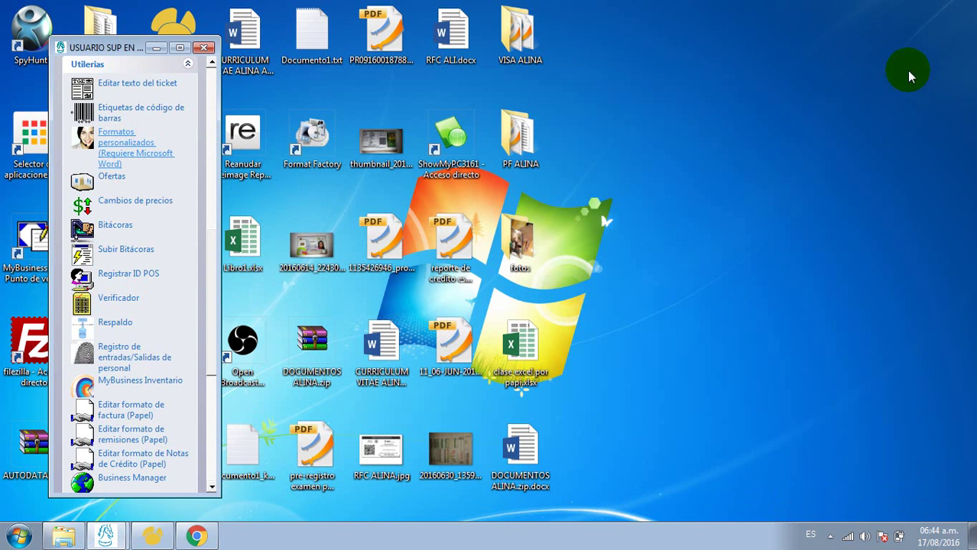
left_click(122, 153)
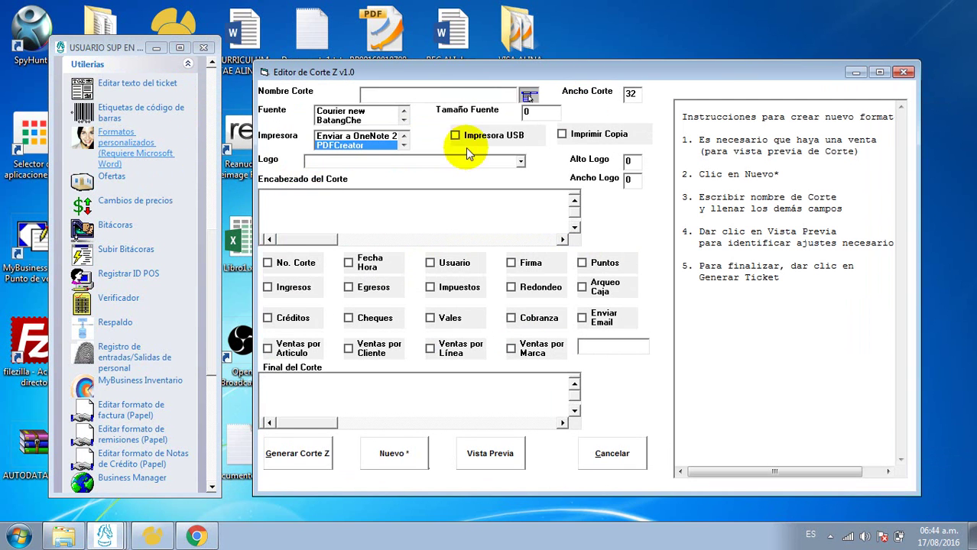
- Load the saved Corte1 format, generate the Corte Z, and accept the 'Corte Z enviado!' message
left_click(528, 96)
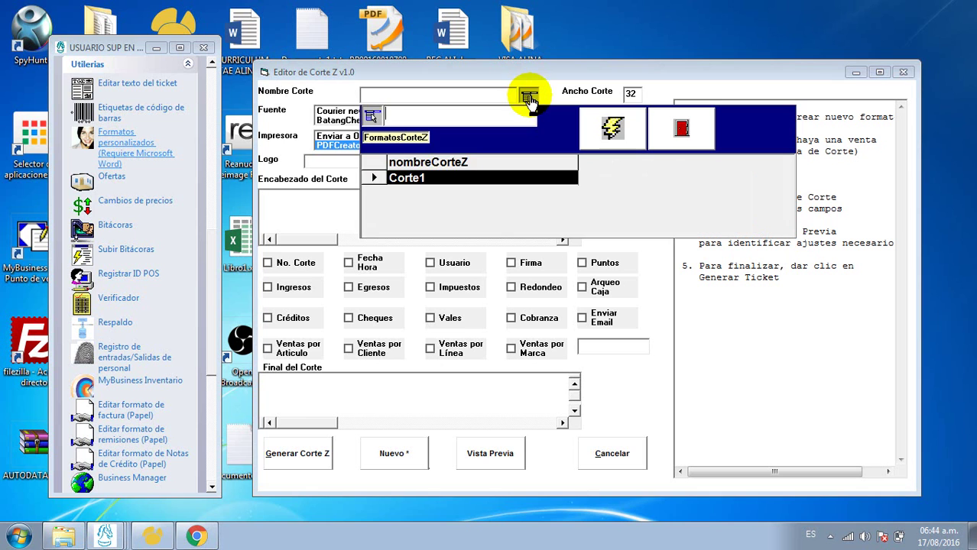
double_click(413, 178)
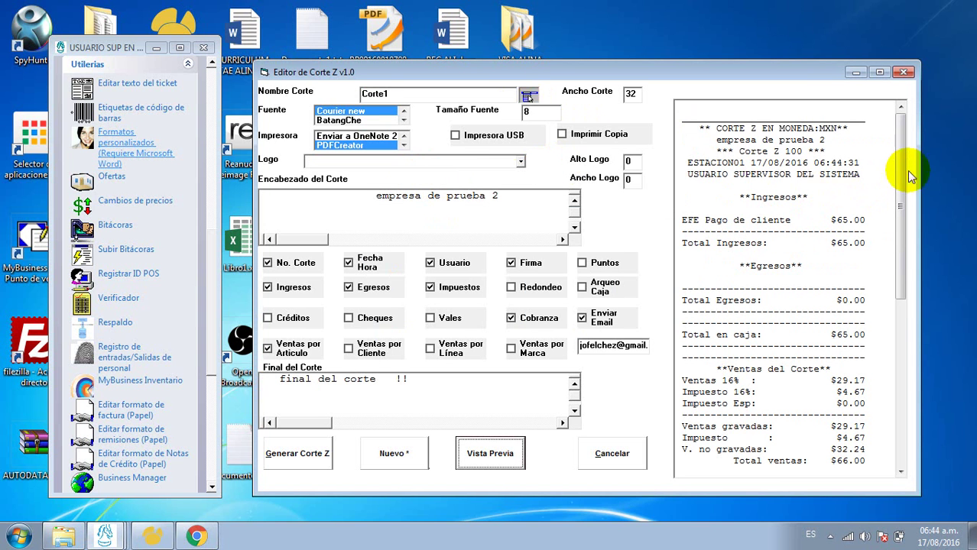
left_click_drag(900, 176, 896, 351)
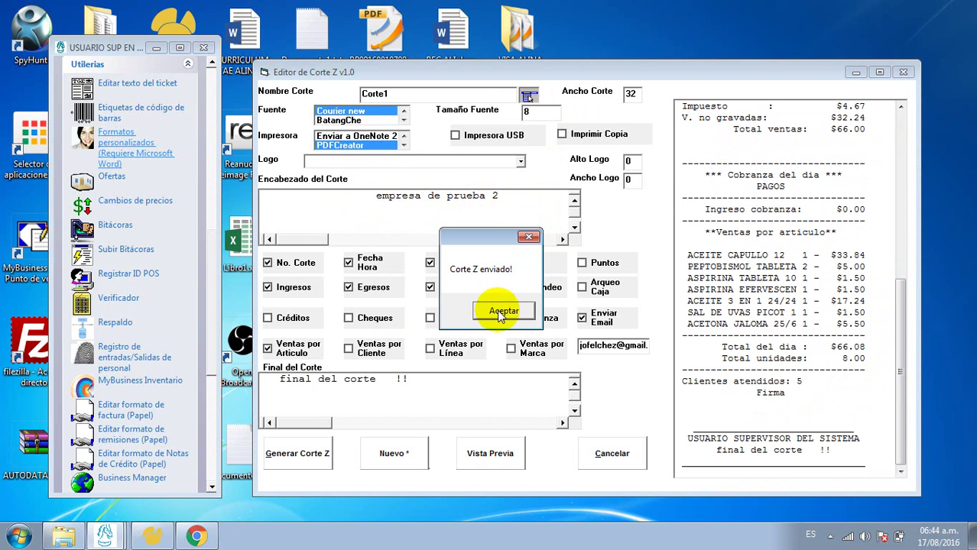
left_click_drag(477, 245, 372, 231)
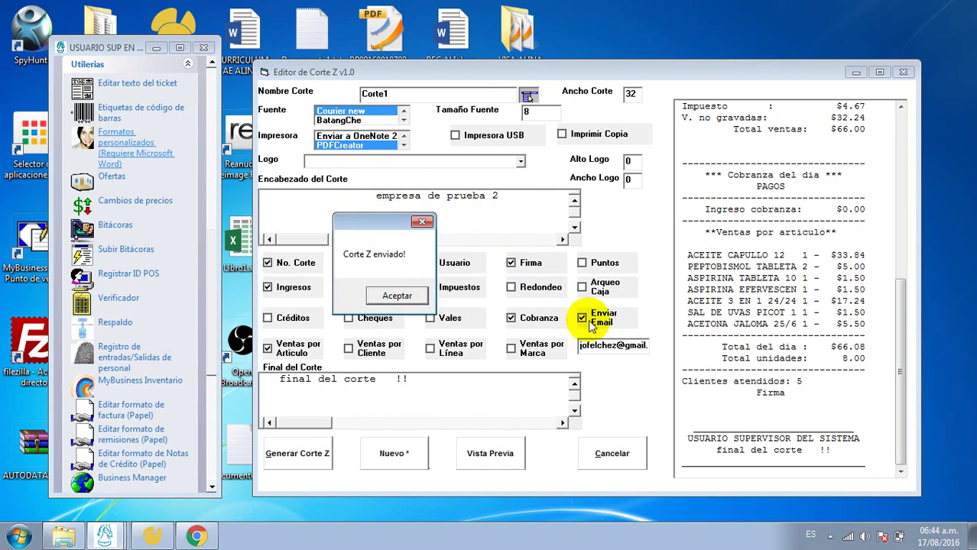
left_click(397, 298)
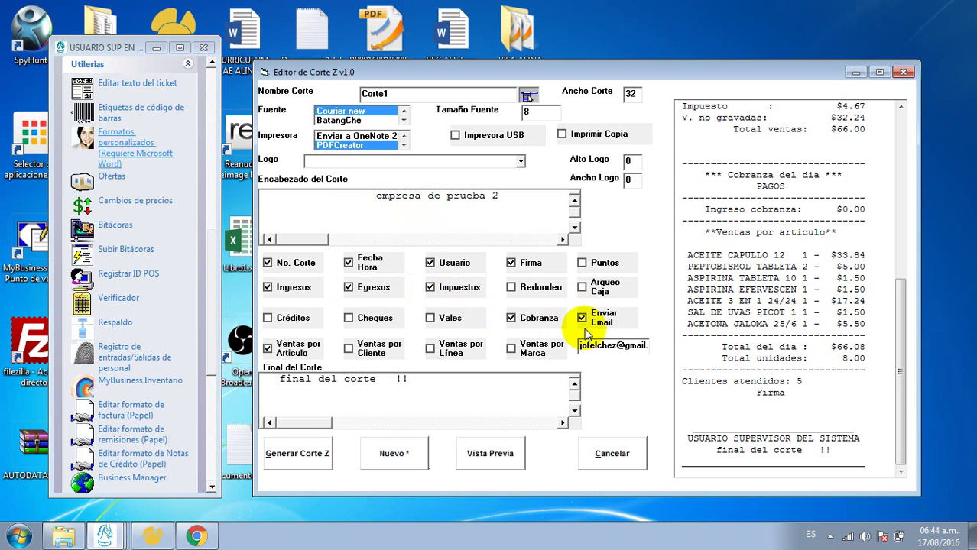
- Remove the Cobranza, Ventas por Artículo, Impuestos and Egresos sections from the Corte1 ticket
left_click(489, 457)
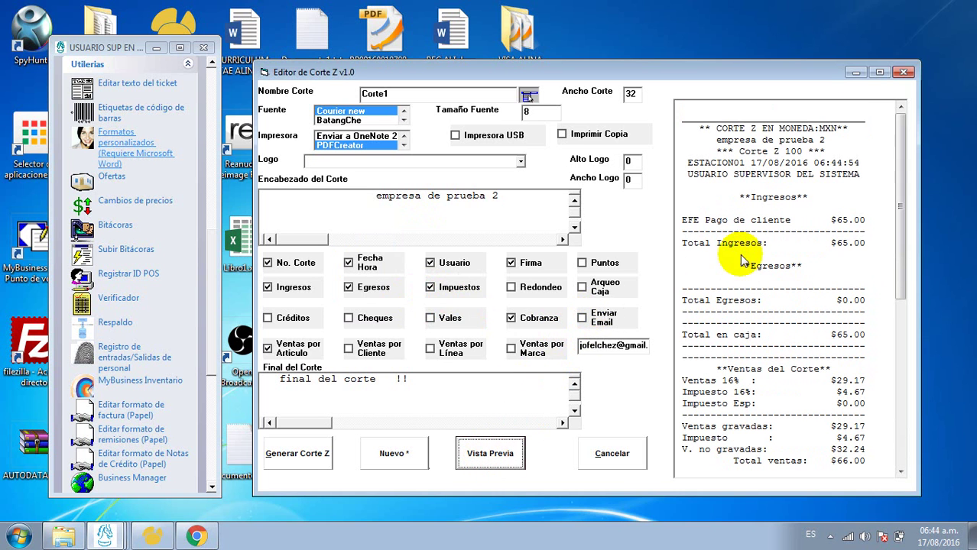
left_click(511, 318)
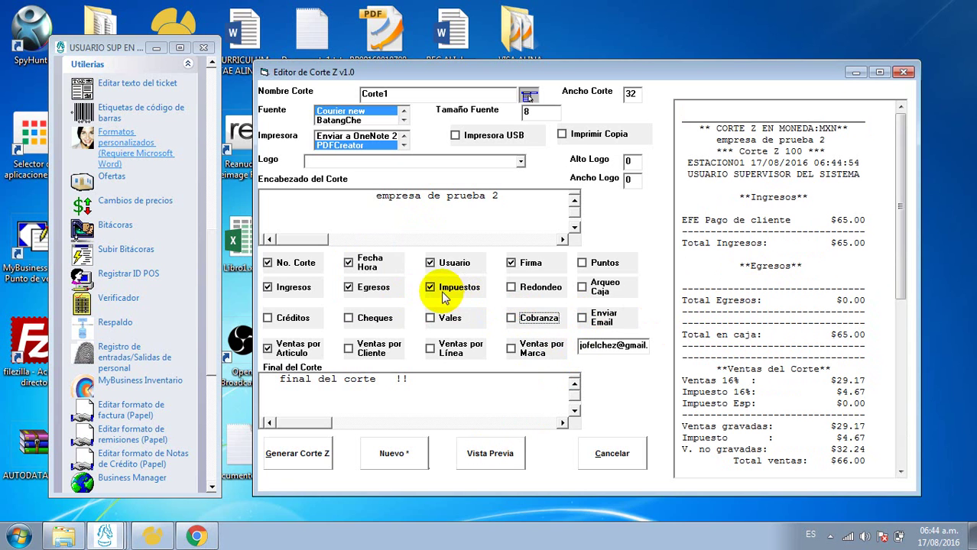
left_click(267, 349)
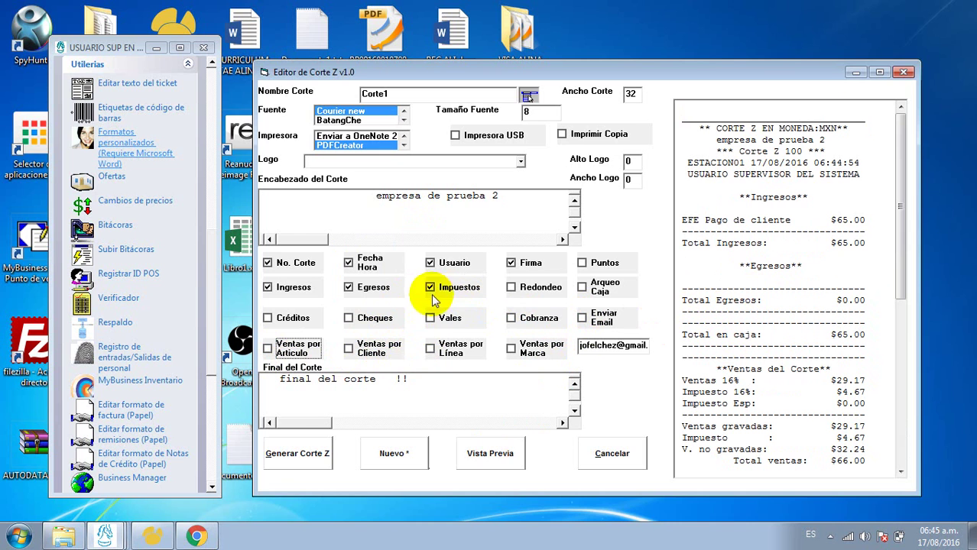
left_click(475, 451)
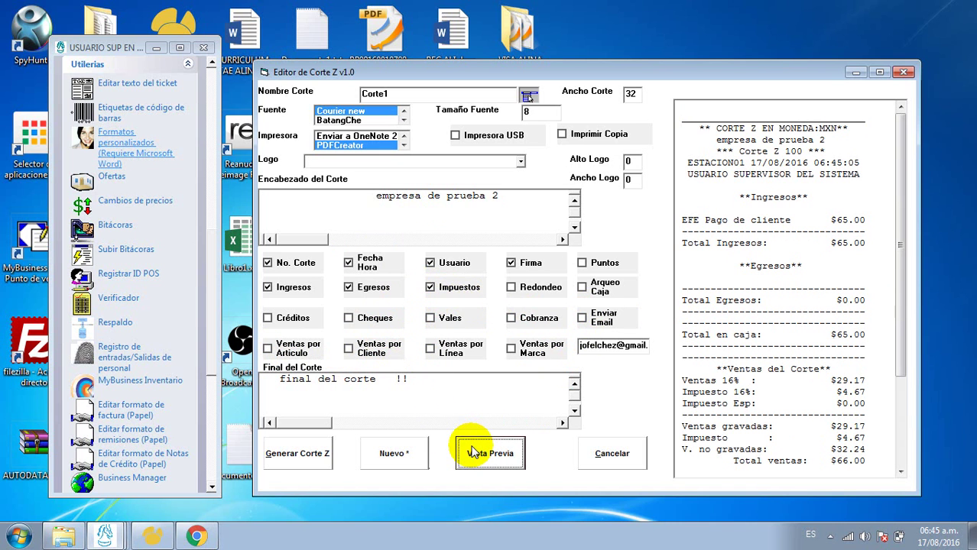
left_click(440, 288)
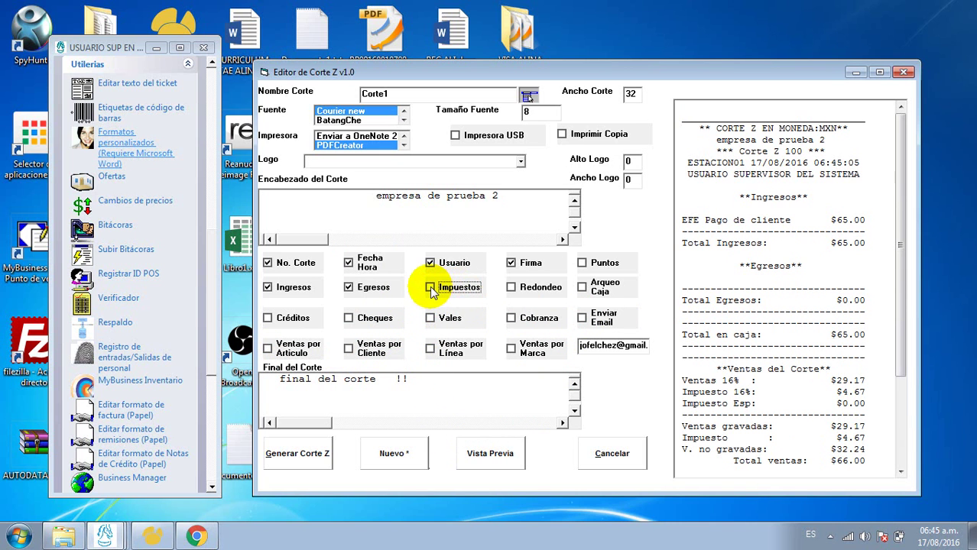
left_click(350, 294)
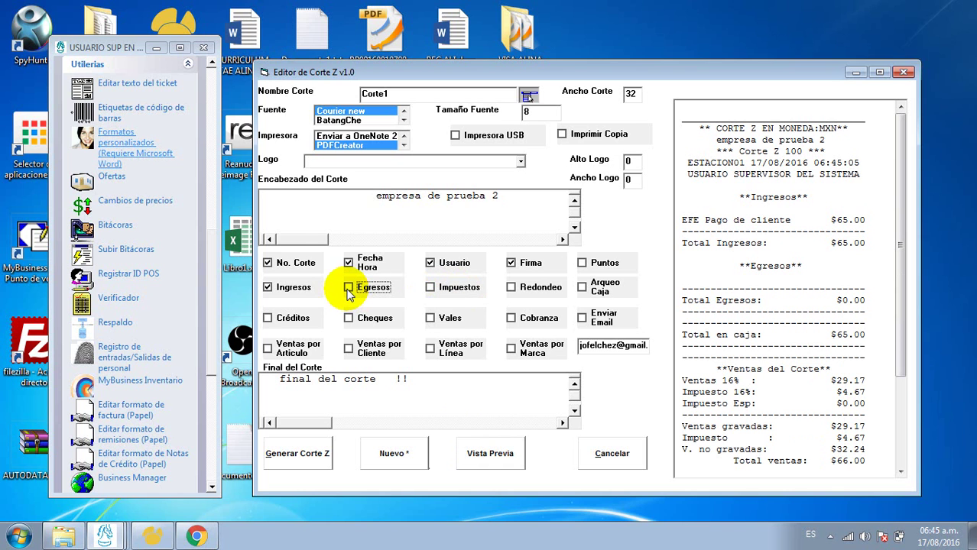
left_click(491, 455)
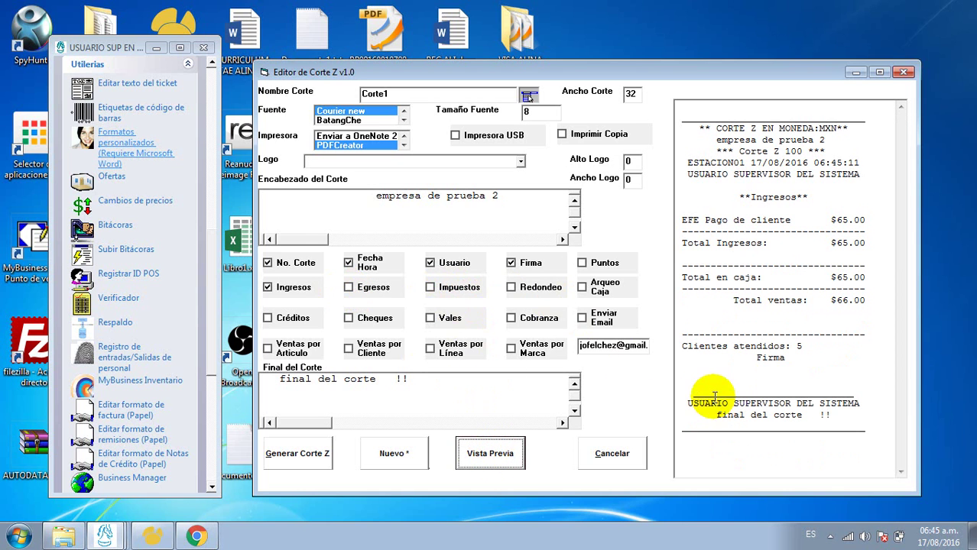
- Drop the Firma and Puntos lines and include Fecha Hora in the ticket
left_click(512, 261)
left_click(490, 453)
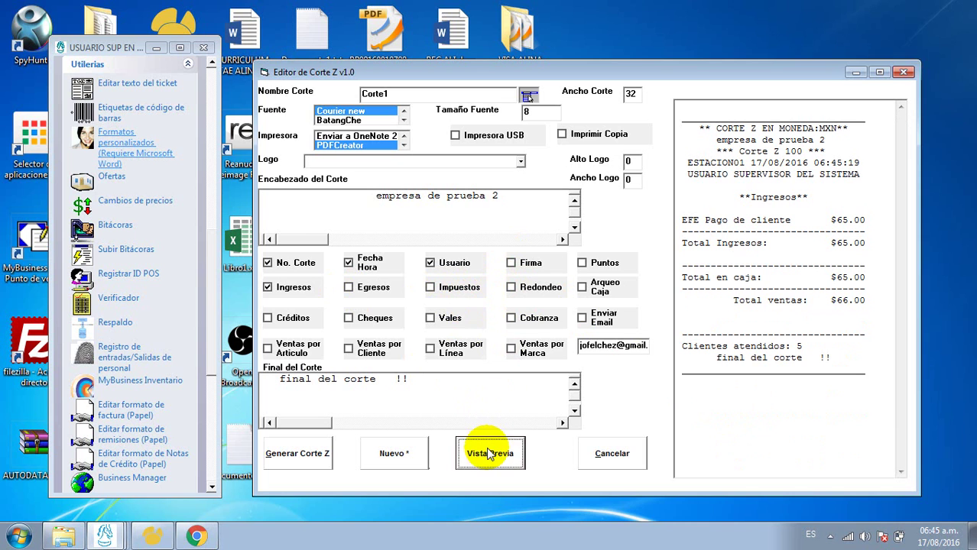
left_click(583, 262)
left_click(493, 452)
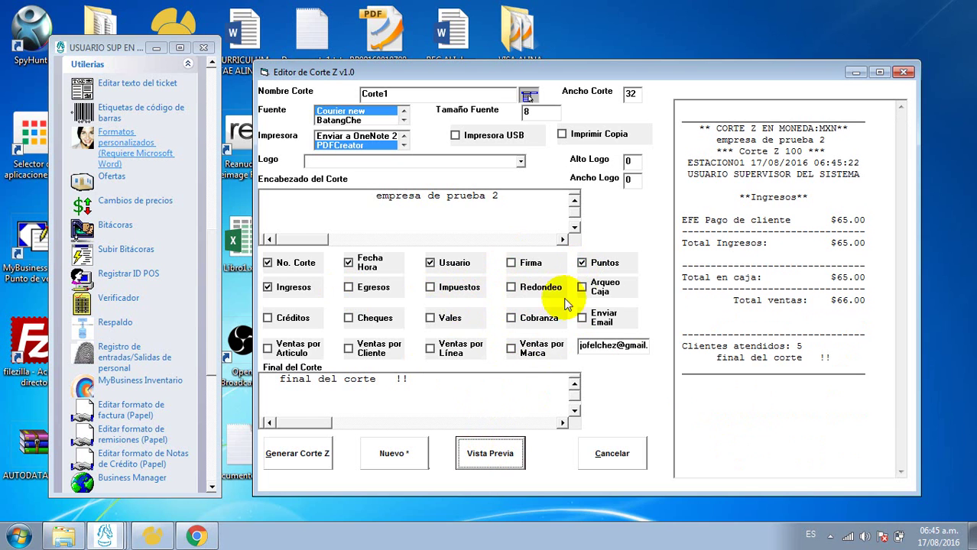
left_click(583, 263)
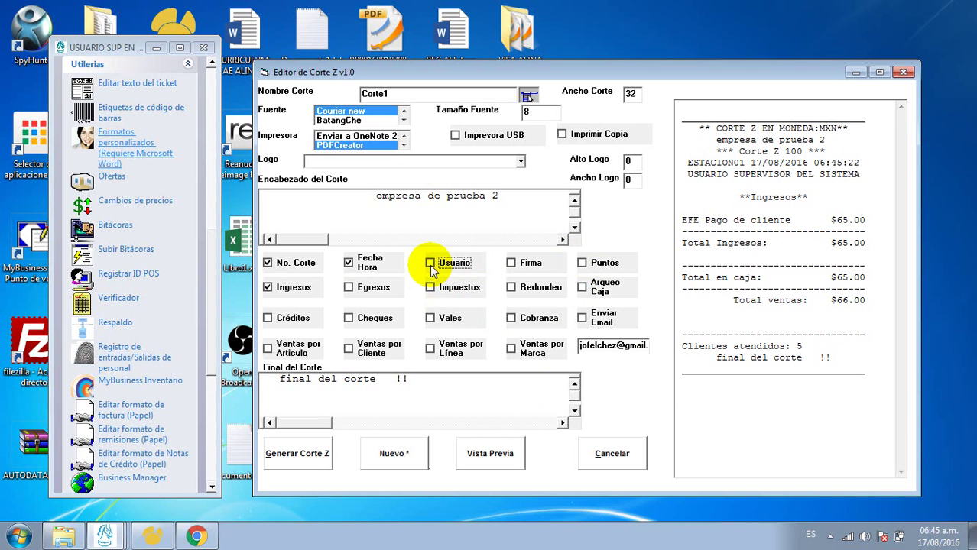
left_click(489, 454)
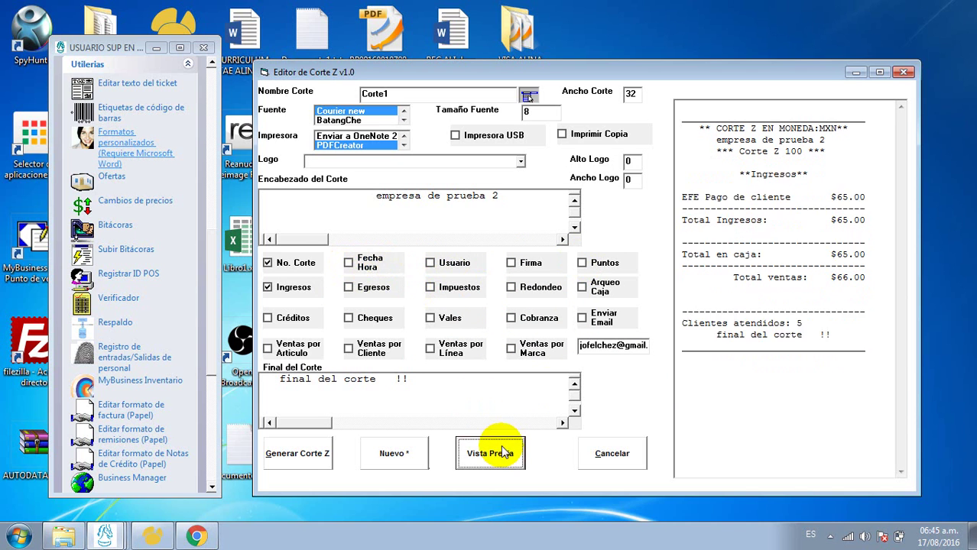
left_click(350, 262)
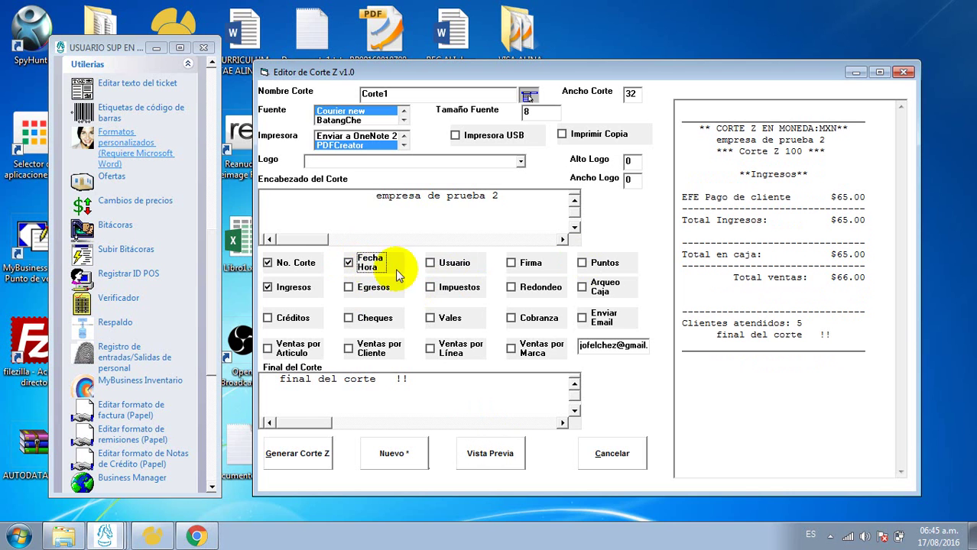
- Replace the Corte1 header with 'Empresa del centro' and refresh the preview
triple_click(500, 198)
type("E")
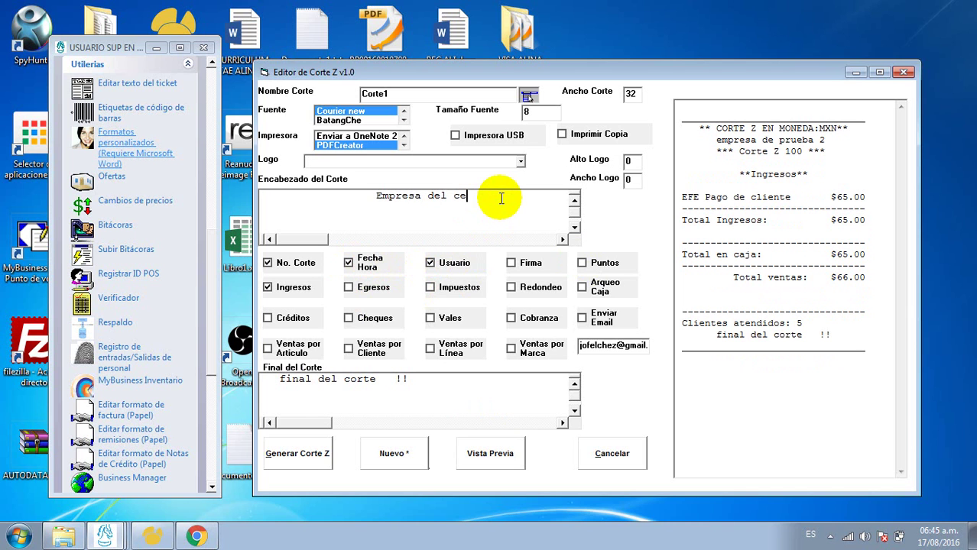
left_click(493, 459)
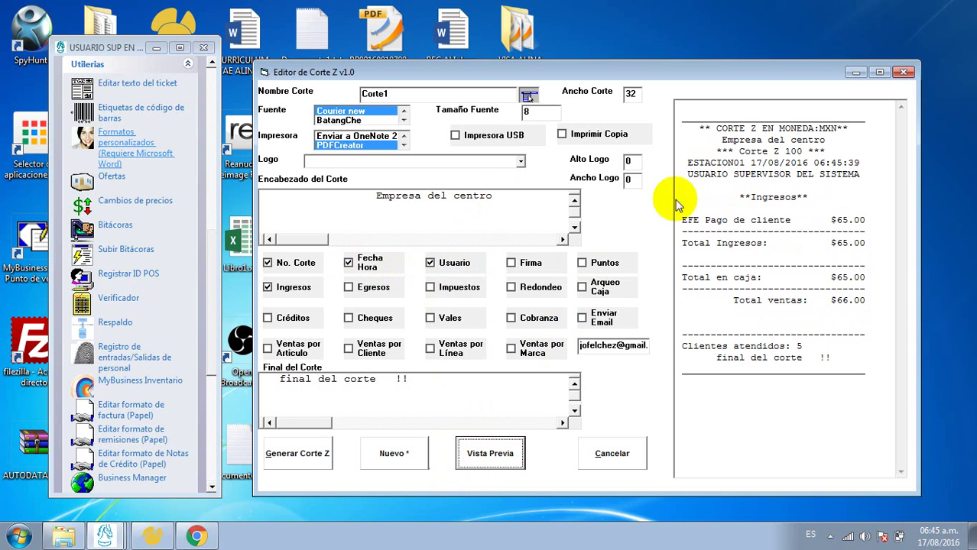
- Replace the closing text with 'Observaciones: Favor de revisar el corte'
left_click_drag(739, 145, 739, 147)
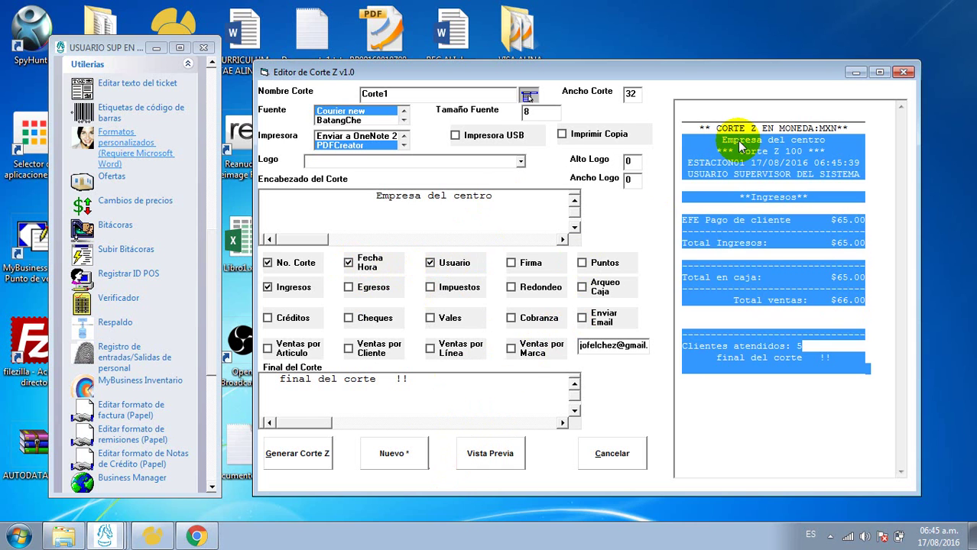
left_click(738, 145)
left_click_drag(408, 379, 196, 390)
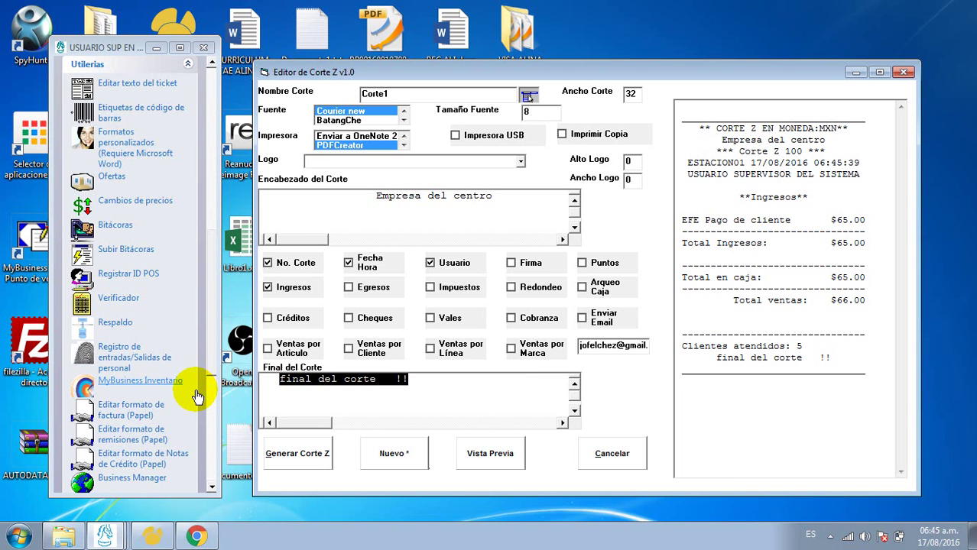
type("ones: Favor")
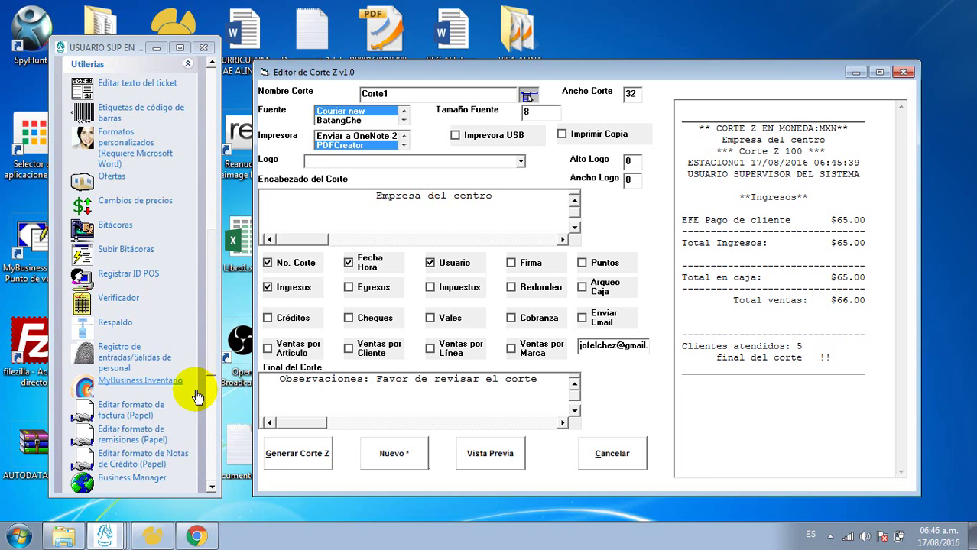
- Wrap the Final del Corte closing note onto two lines and tick an added section in Corte1
left_click(489, 455)
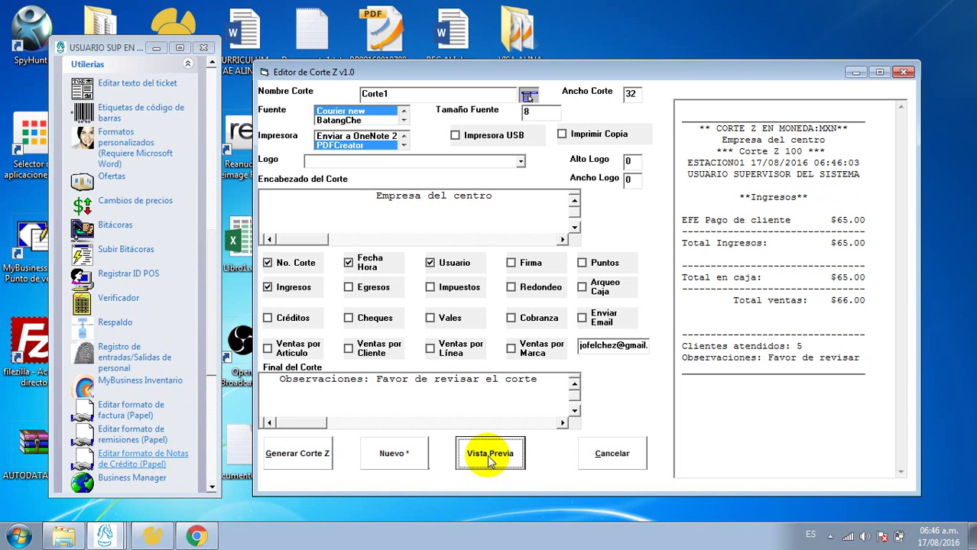
left_click(480, 380)
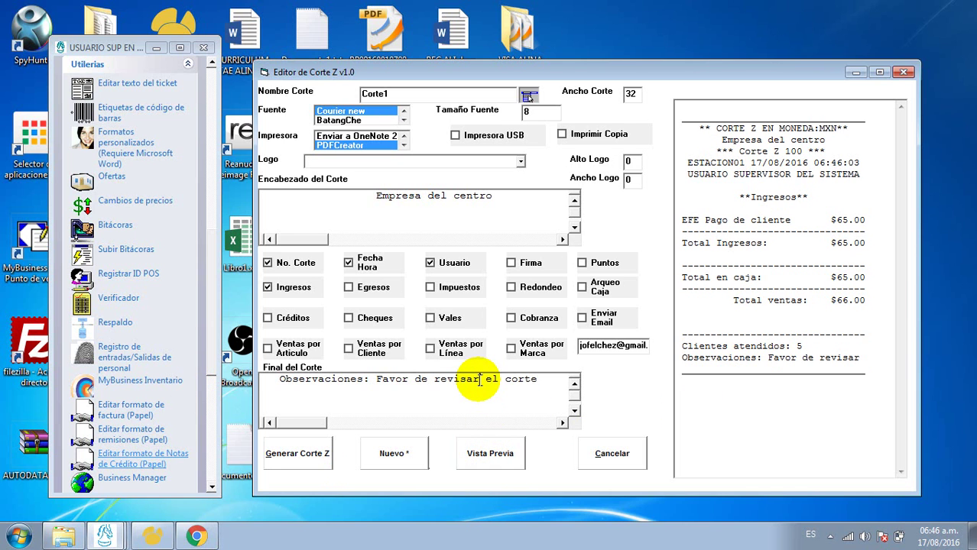
left_click(487, 459)
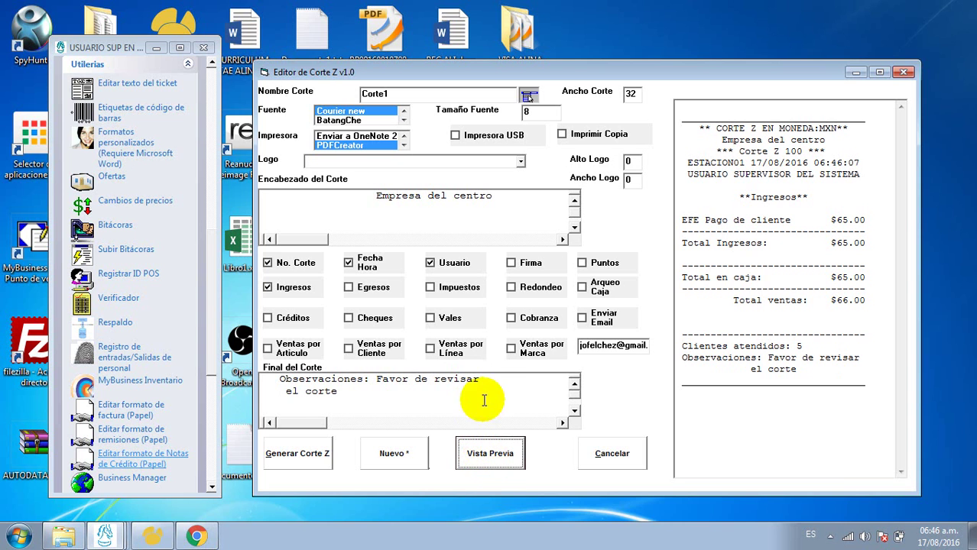
left_click(430, 288)
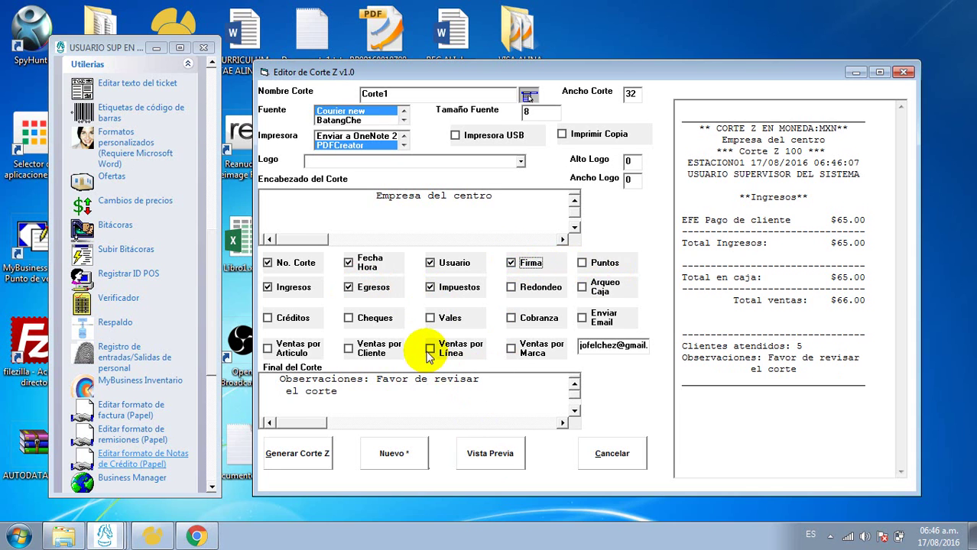
left_click(490, 453)
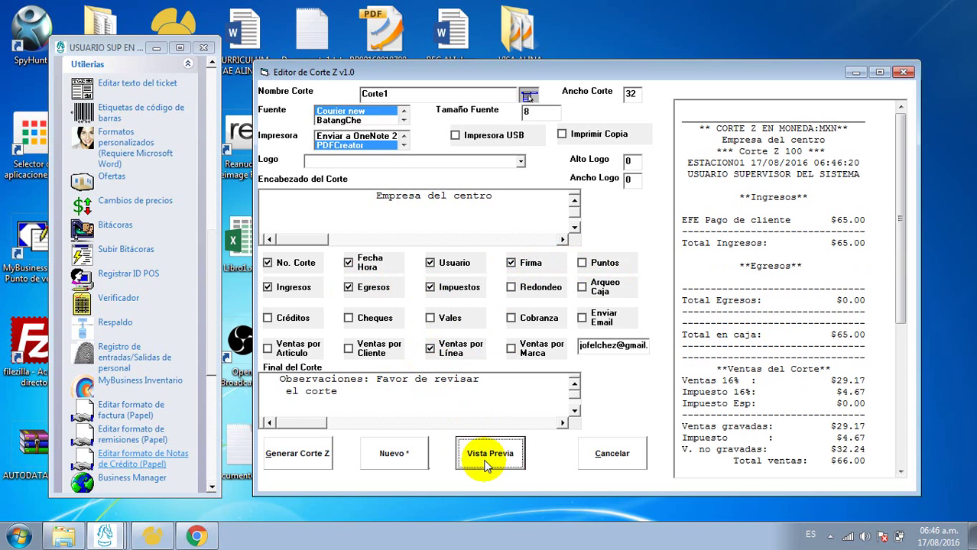
- Add the Ventas por Marca and Ventas por Cliente sections and review them in the preview
left_click_drag(894, 265, 900, 389)
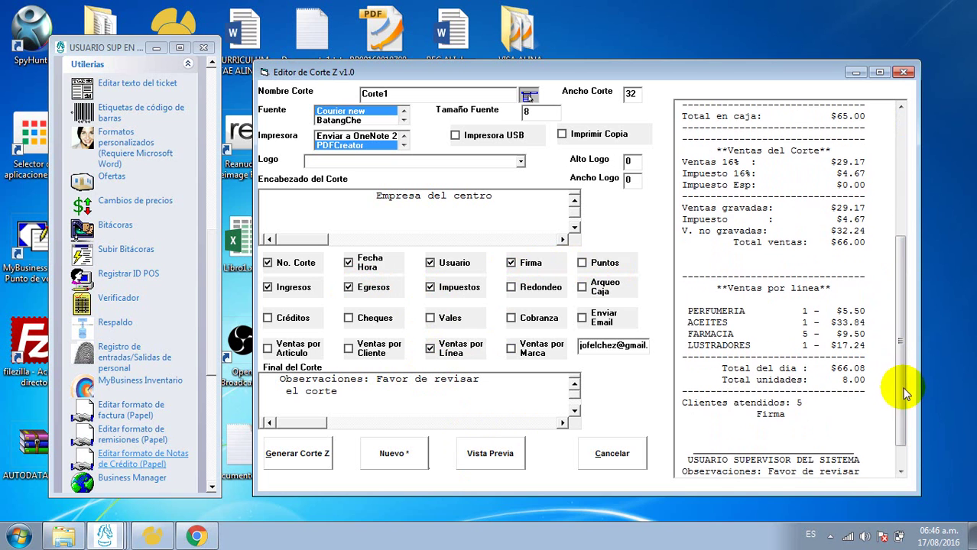
left_click(510, 350)
left_click(490, 453)
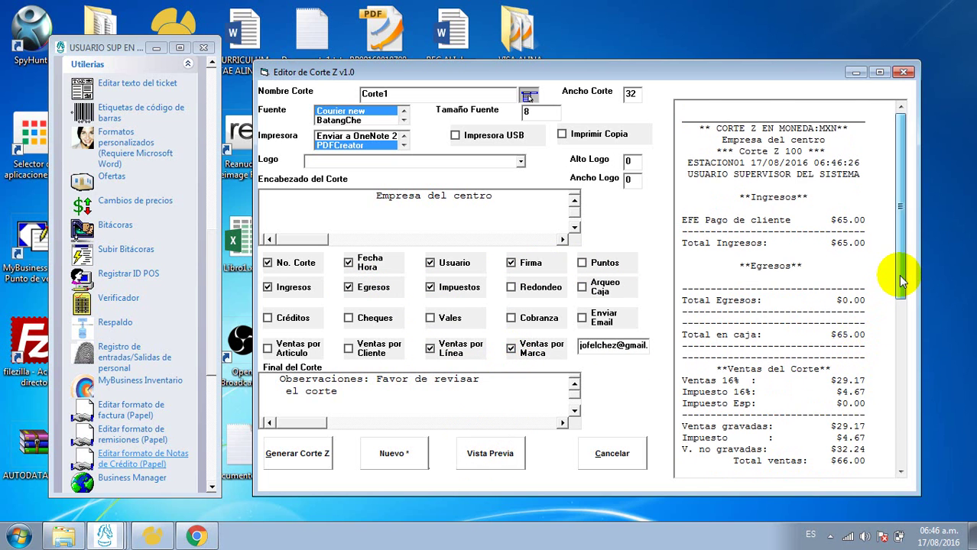
left_click_drag(900, 270, 883, 464)
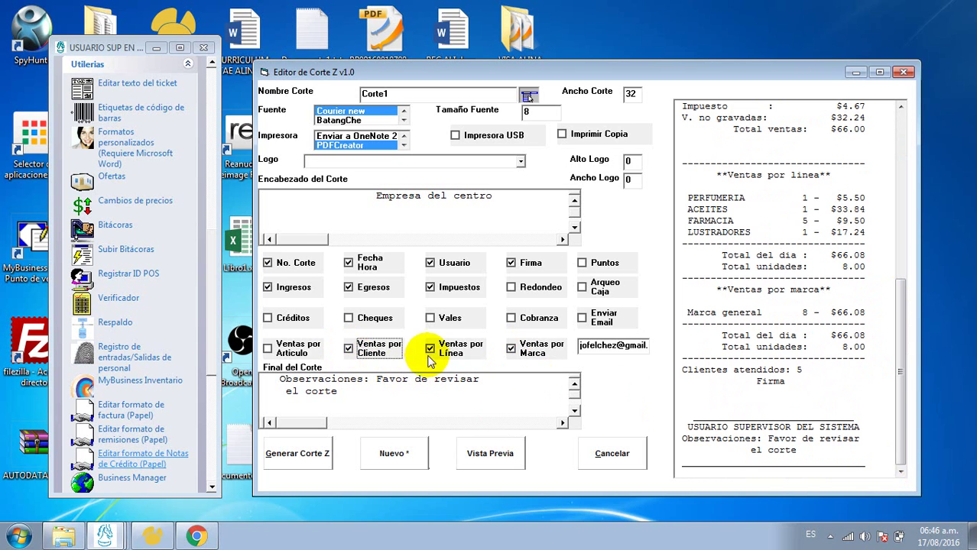
left_click(487, 453)
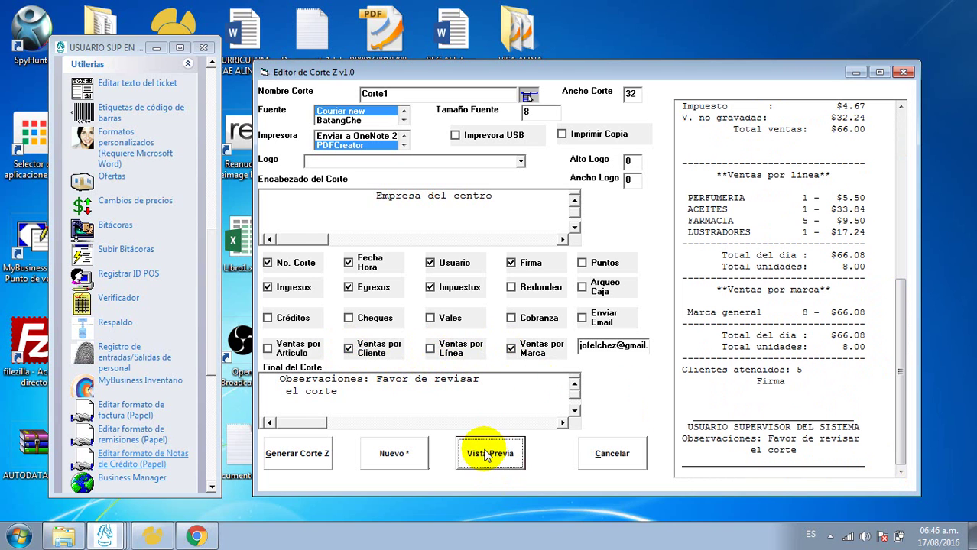
left_click_drag(900, 222, 909, 405)
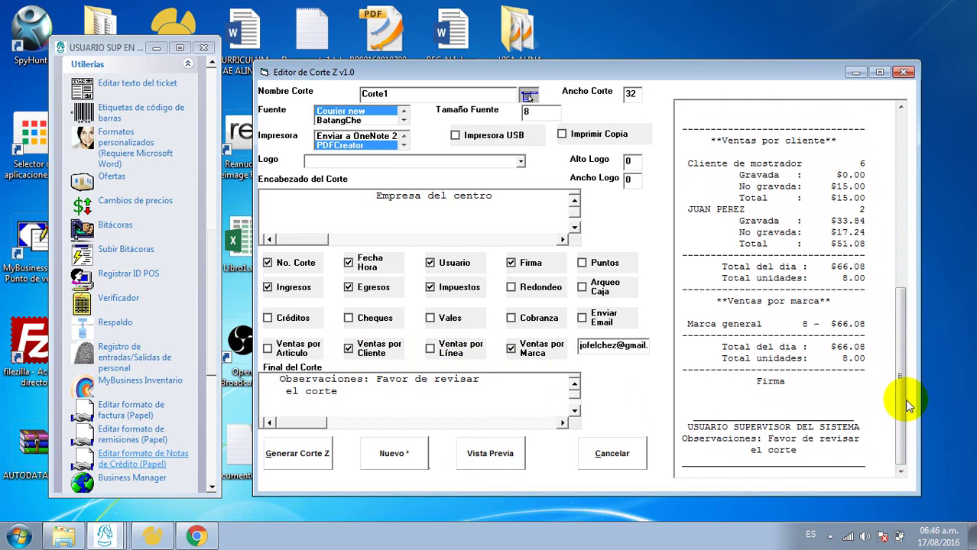
- Verify the customer totals in the preview, then save Corte1 and generate the Corte Z
left_click_drag(688, 209, 853, 243)
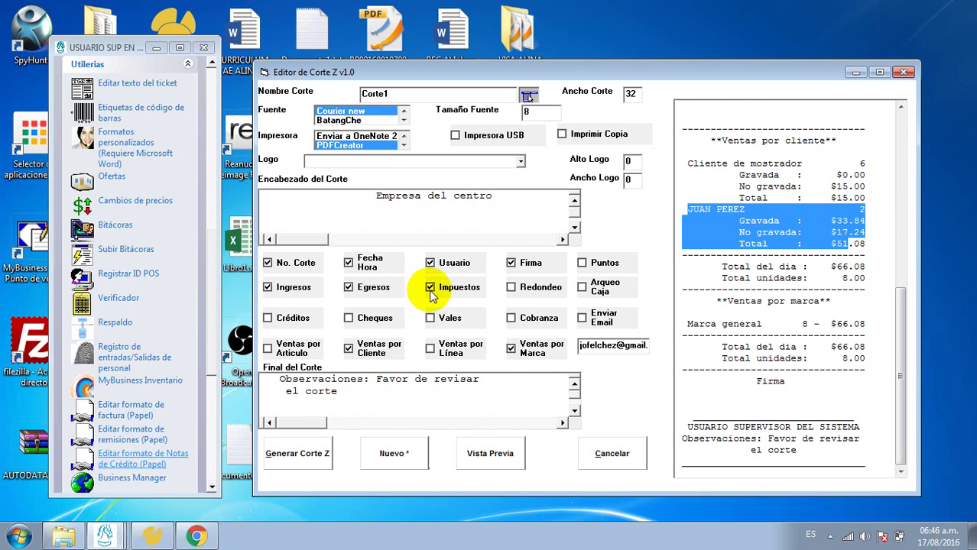
left_click(501, 457)
left_click_drag(900, 208, 890, 428)
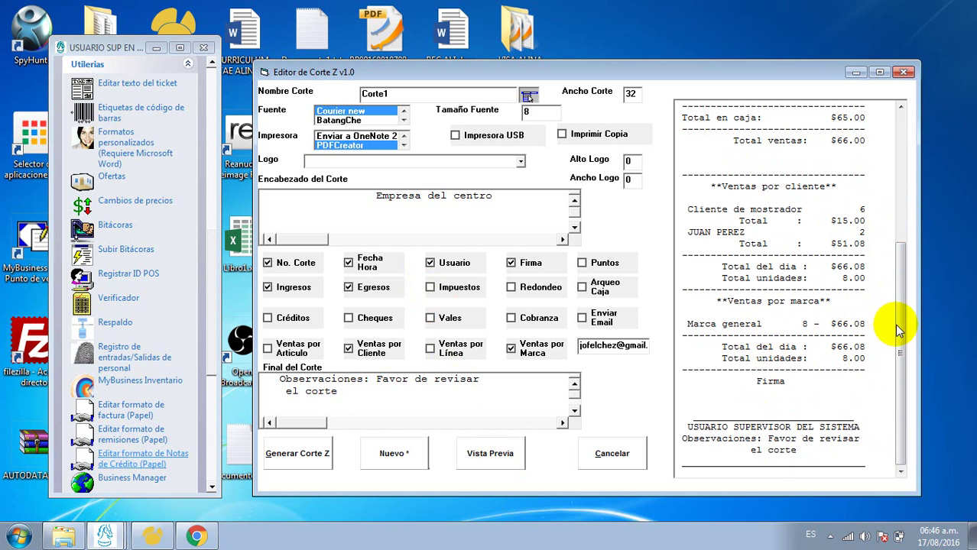
scroll(900, 327, "up", 2)
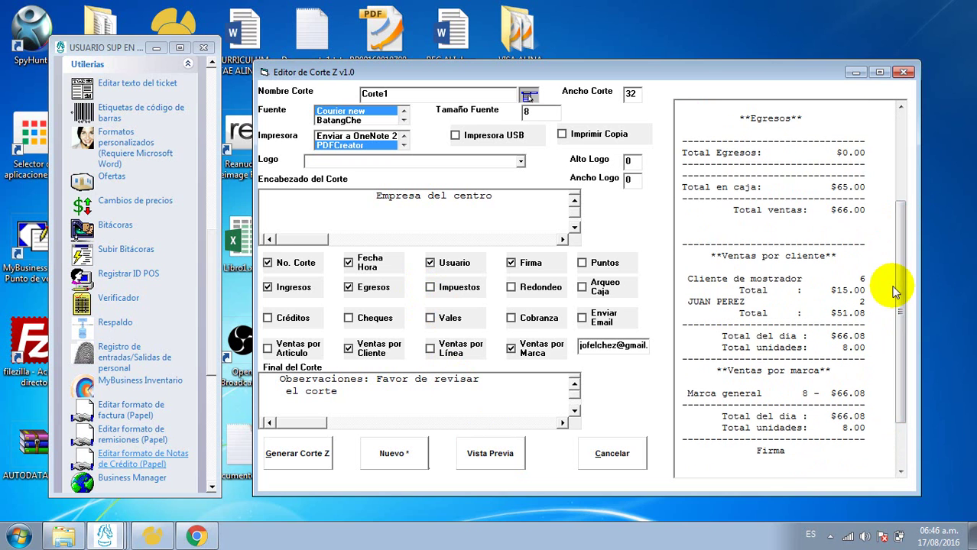
left_click_drag(733, 279, 814, 290)
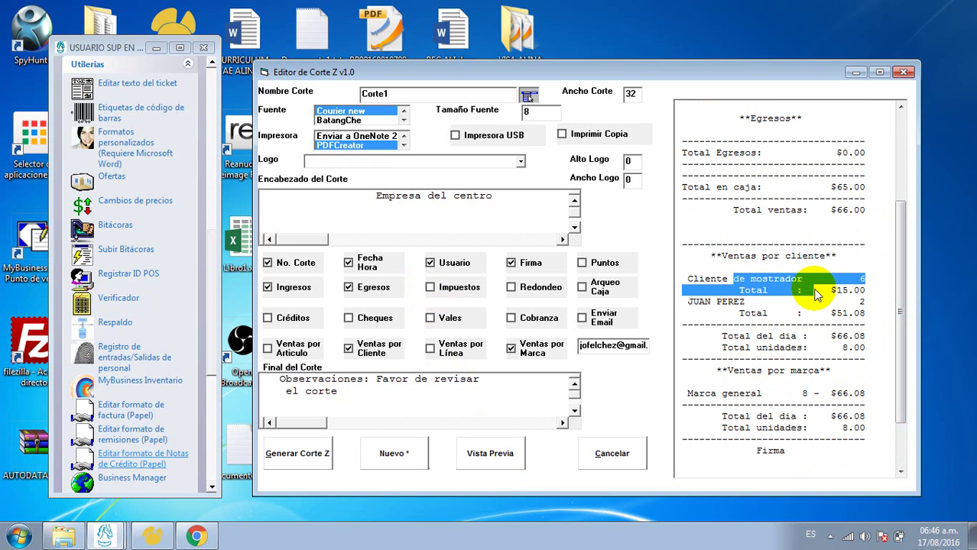
left_click_drag(716, 302, 792, 313)
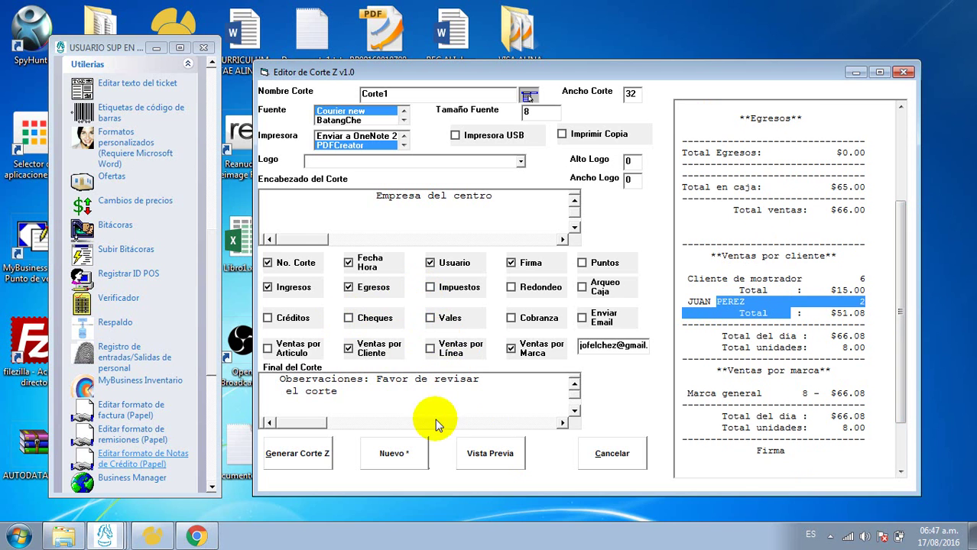
left_click(306, 456)
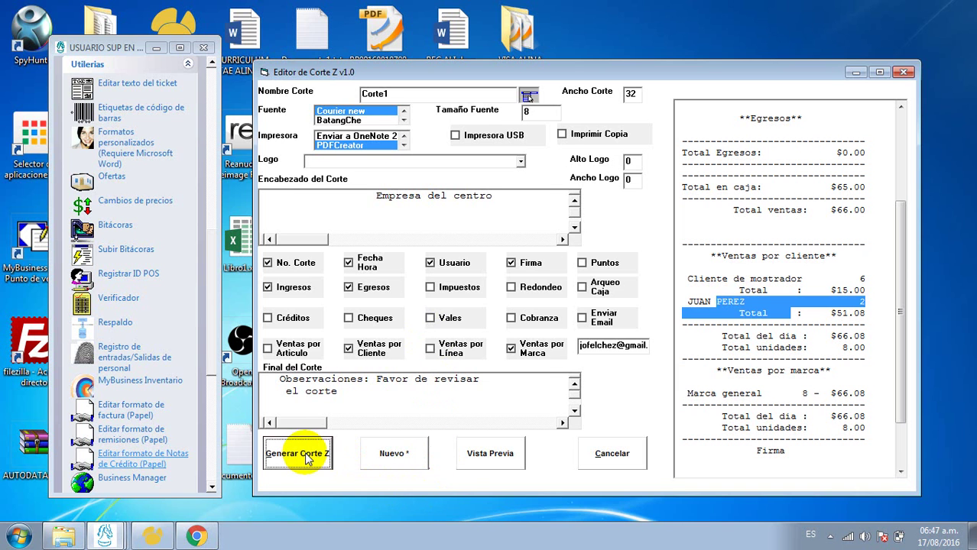
- Acknowledge the created format and open Ventas > Punto de venta
left_click(464, 381)
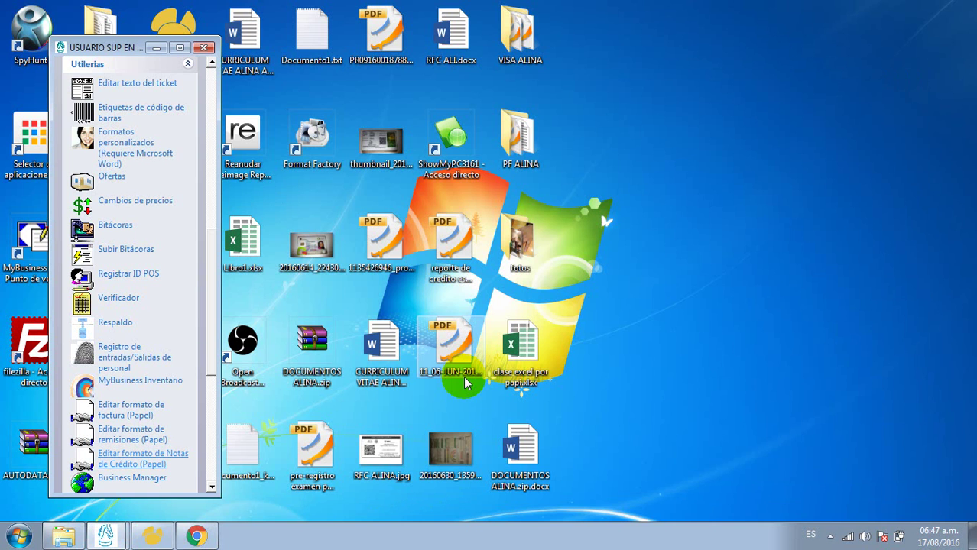
left_click(212, 84)
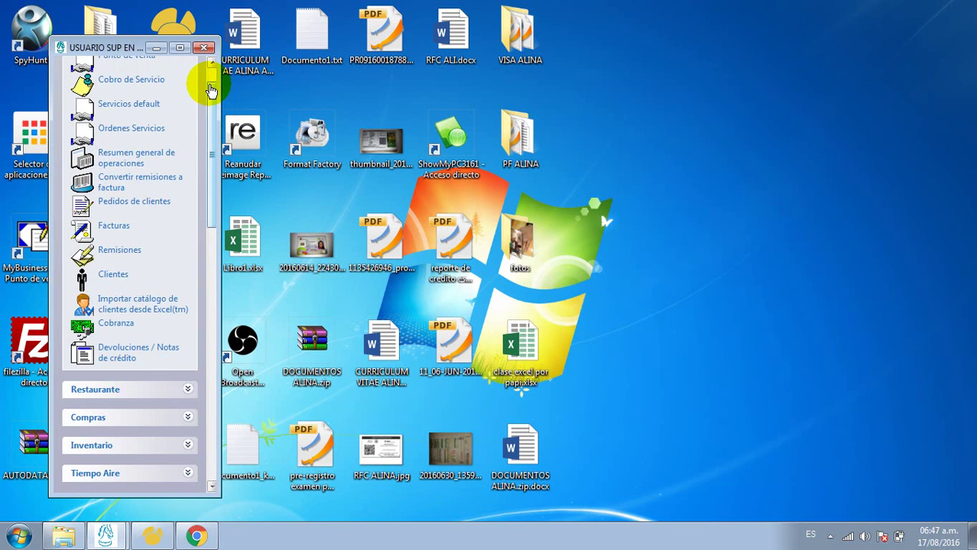
left_click(211, 77)
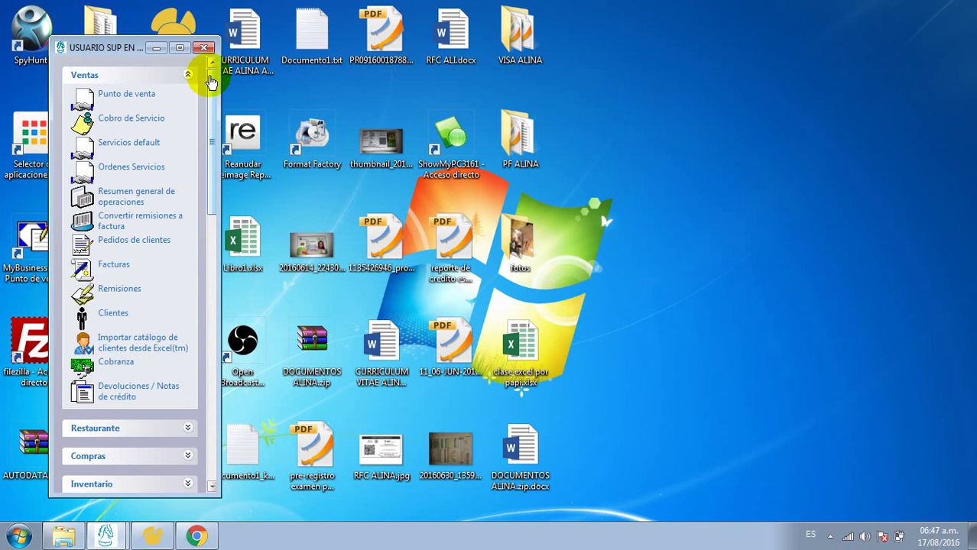
left_click(132, 94)
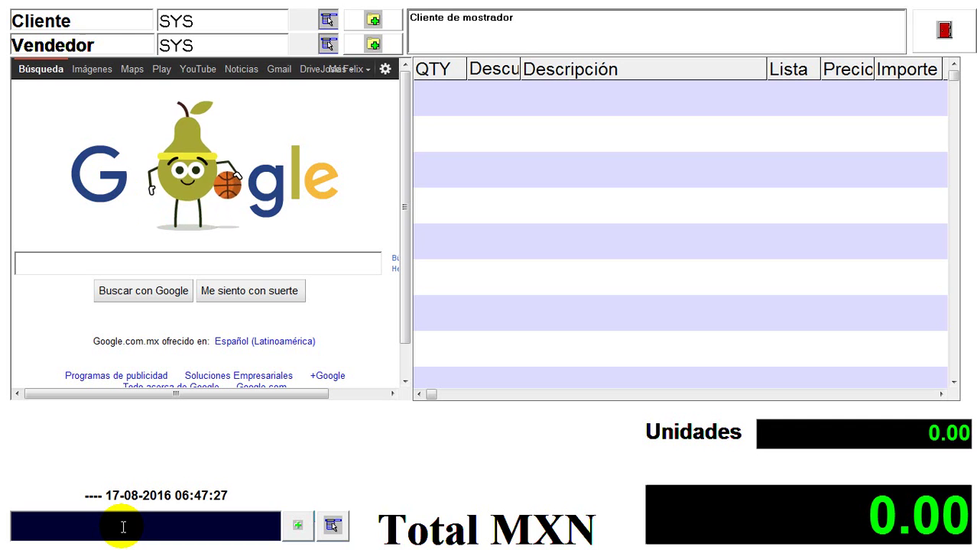
- Run the z010 cut command to produce Corte Z 178, confirm printing, and dismiss the PDFCreator prompt
left_click(647, 147)
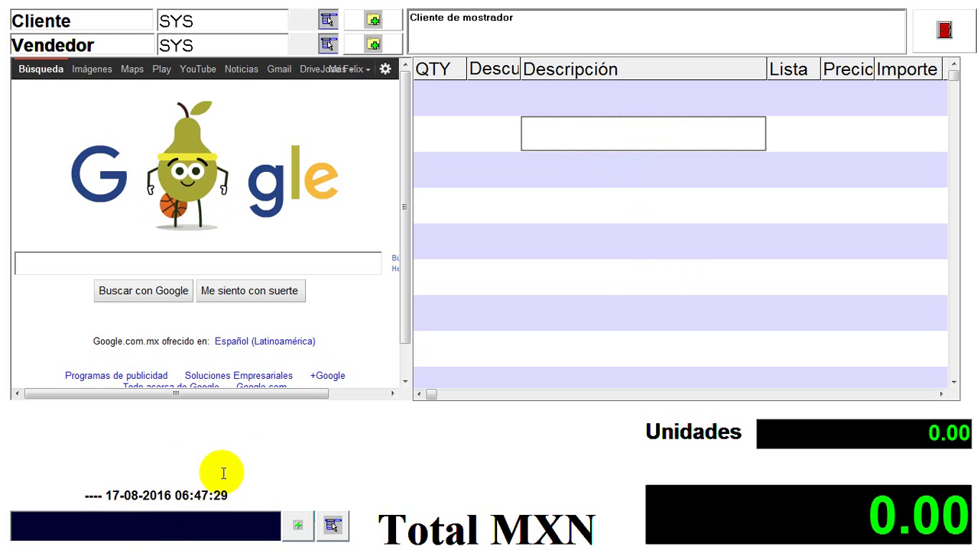
left_click(107, 530)
type("z")
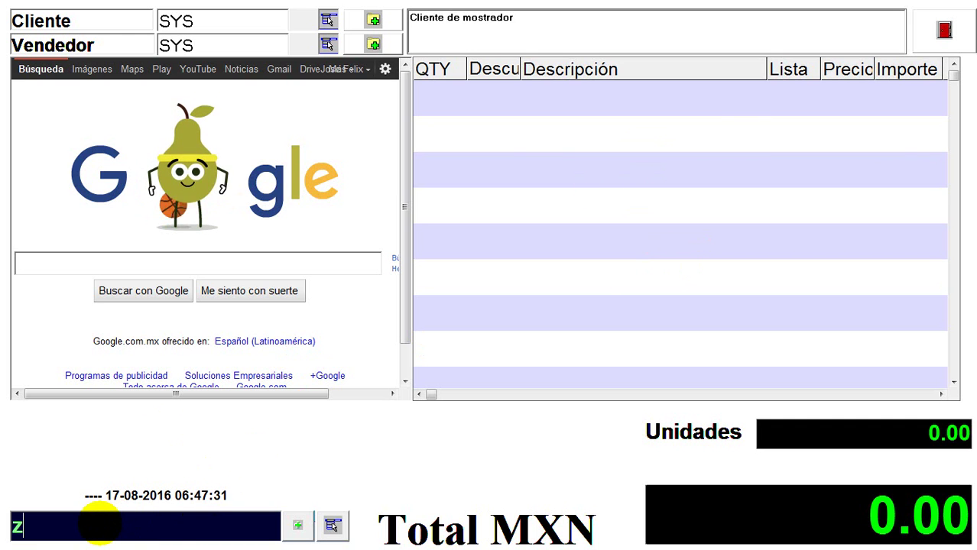
type("010")
key("Return")
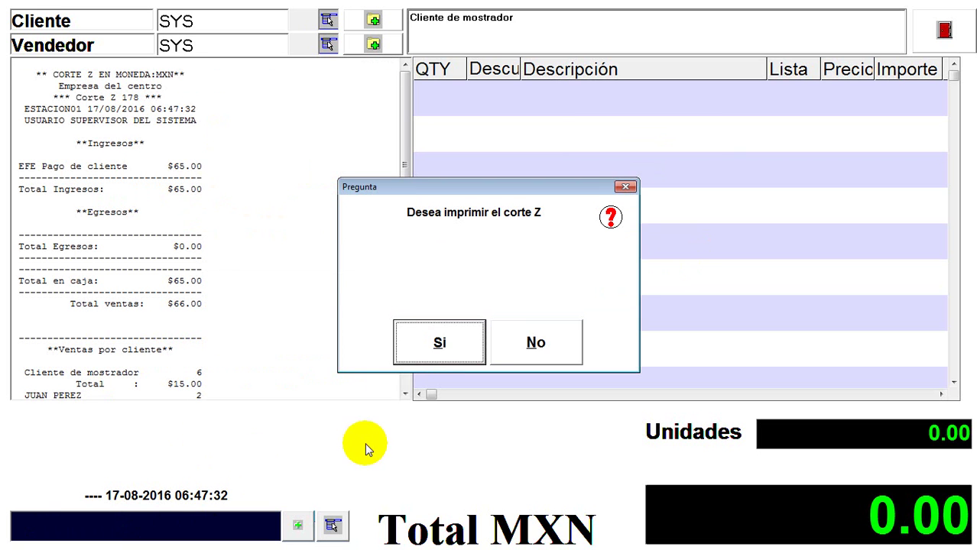
left_click(434, 342)
left_click_drag(412, 149, 406, 95)
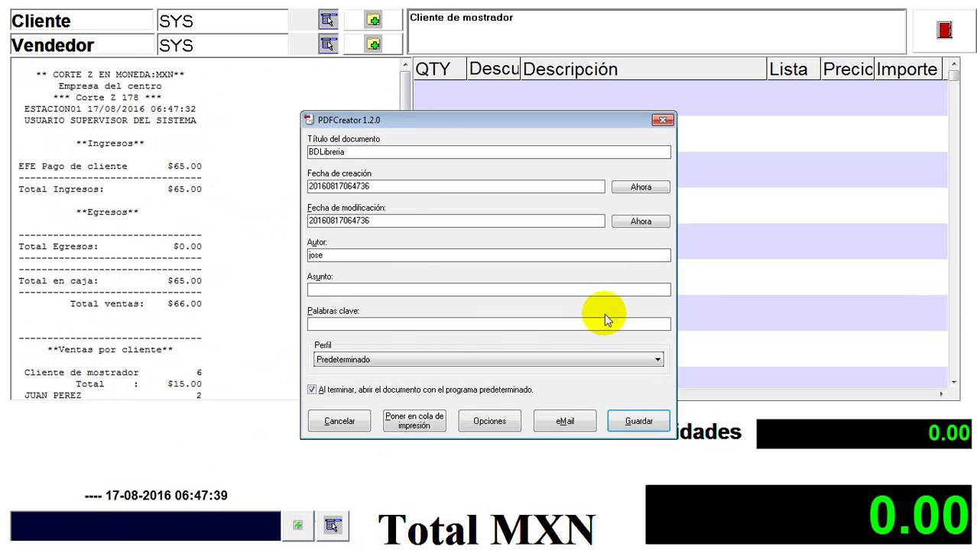
left_click(662, 121)
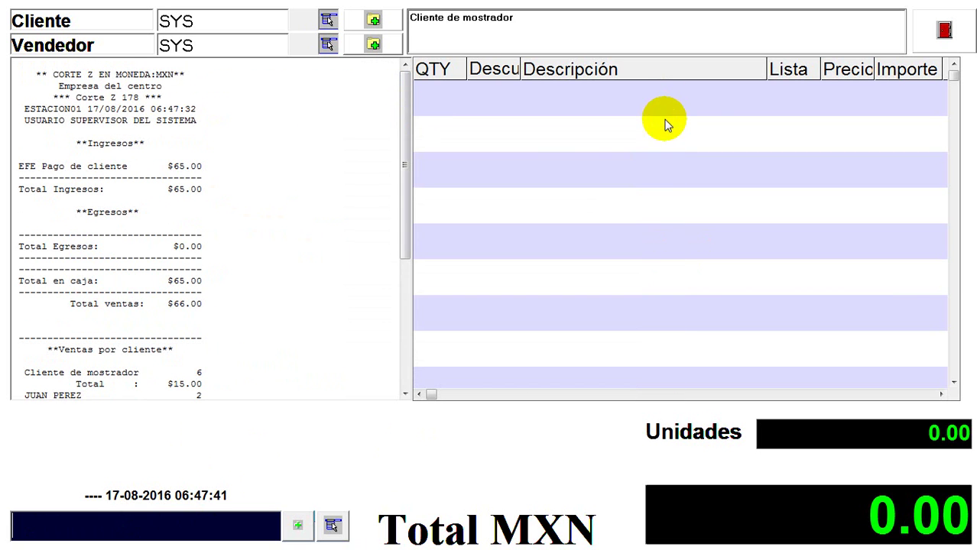
- Review Corte Z 178's header and Observaciones note, then close Punto de venta
left_click_drag(402, 108, 395, 81)
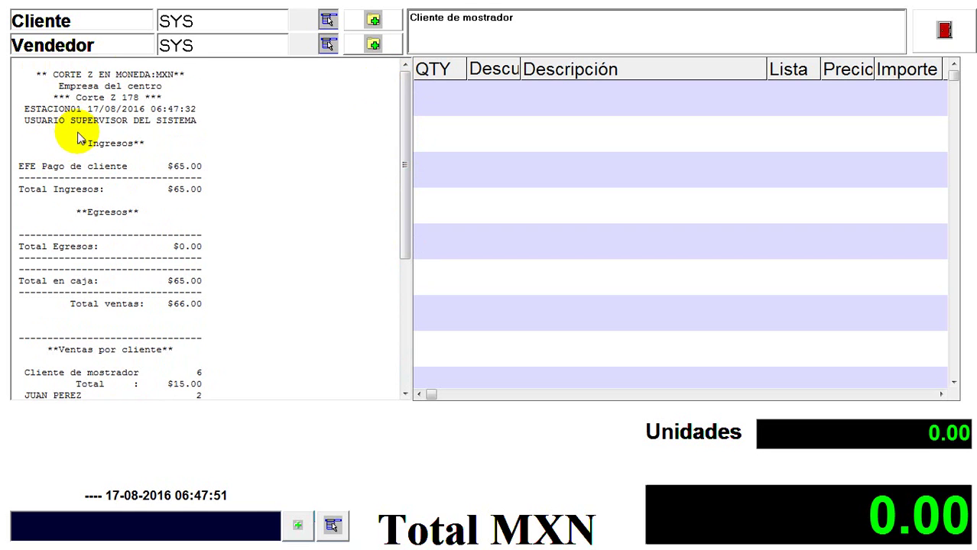
left_click_drag(61, 84, 200, 110)
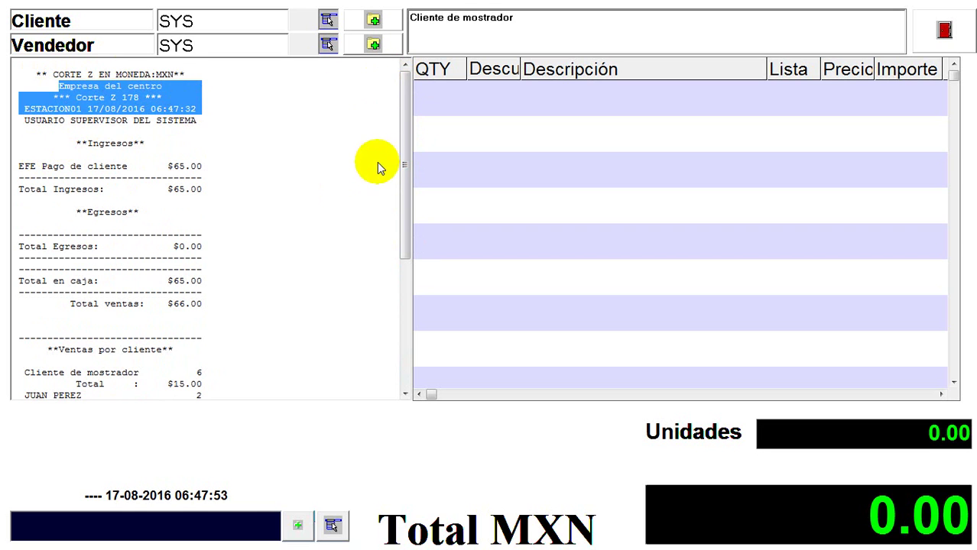
left_click_drag(399, 139, 405, 293)
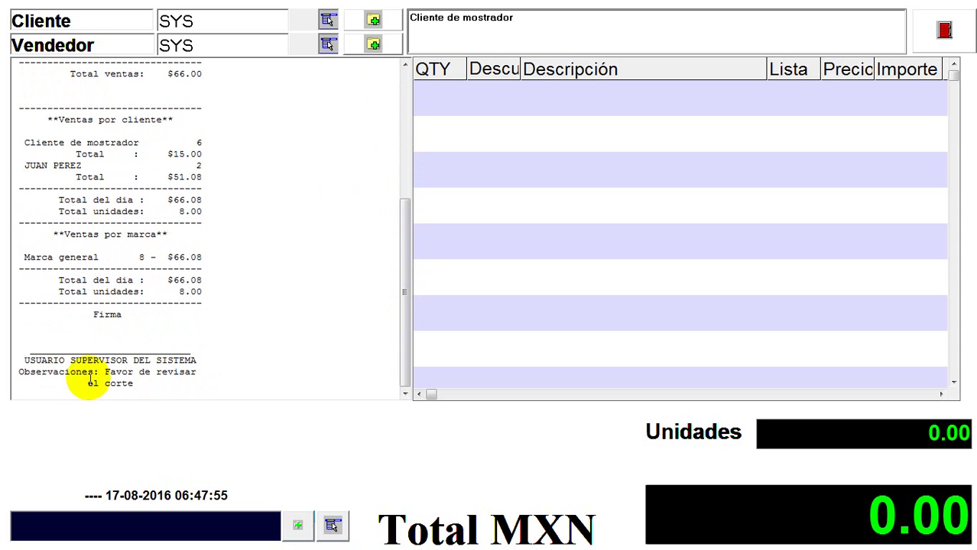
left_click_drag(38, 372, 149, 389)
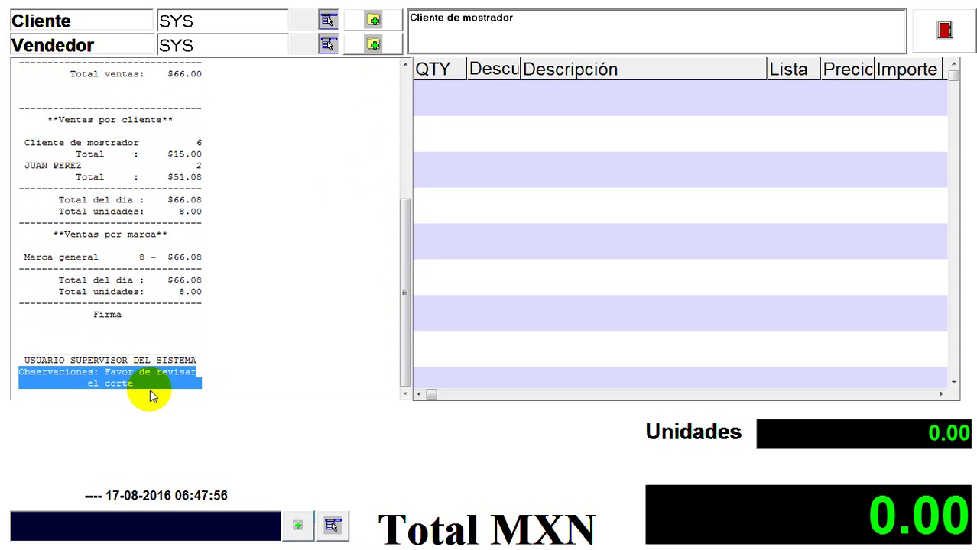
left_click_drag(404, 246, 395, 92)
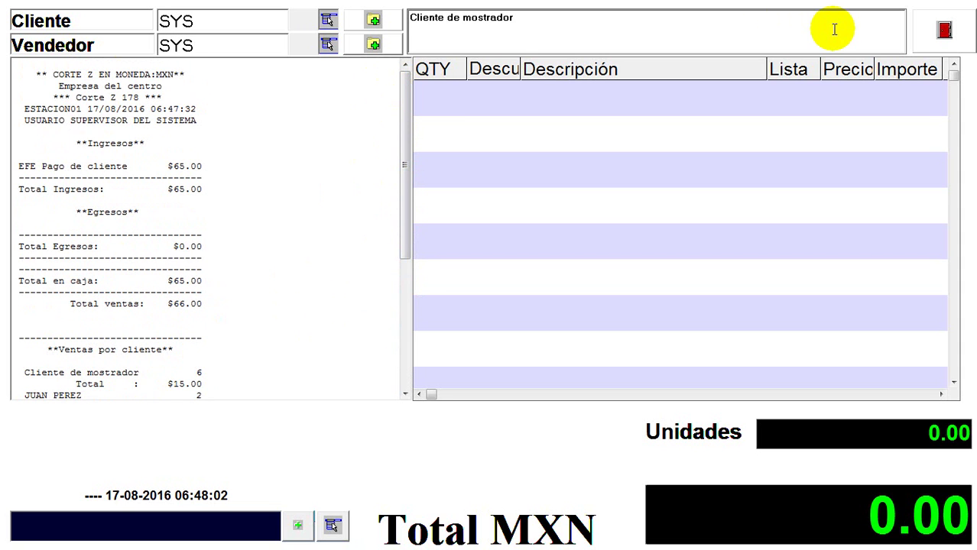
left_click(946, 31)
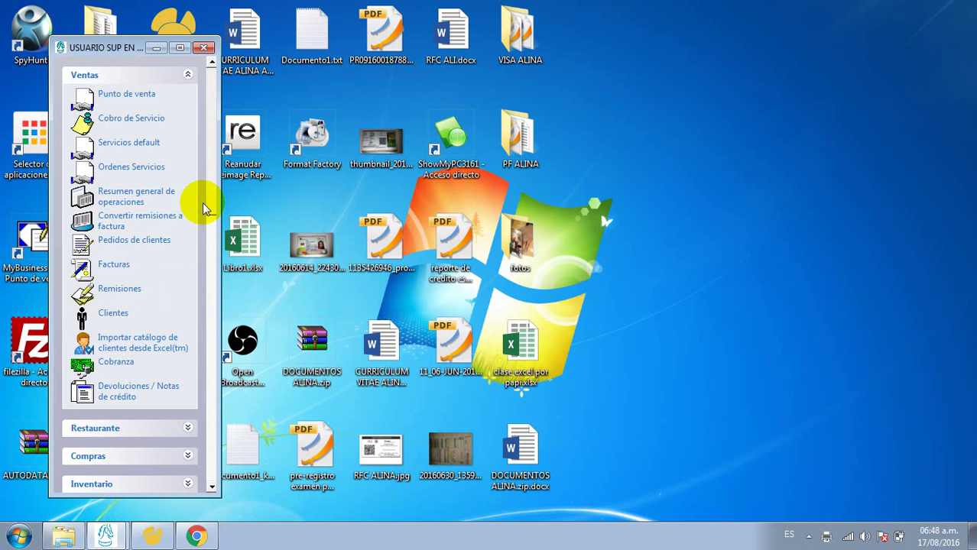
- Open a new Chrome tab and load Gmail by entering 'mai' in the address bar
left_click_drag(212, 191, 208, 257)
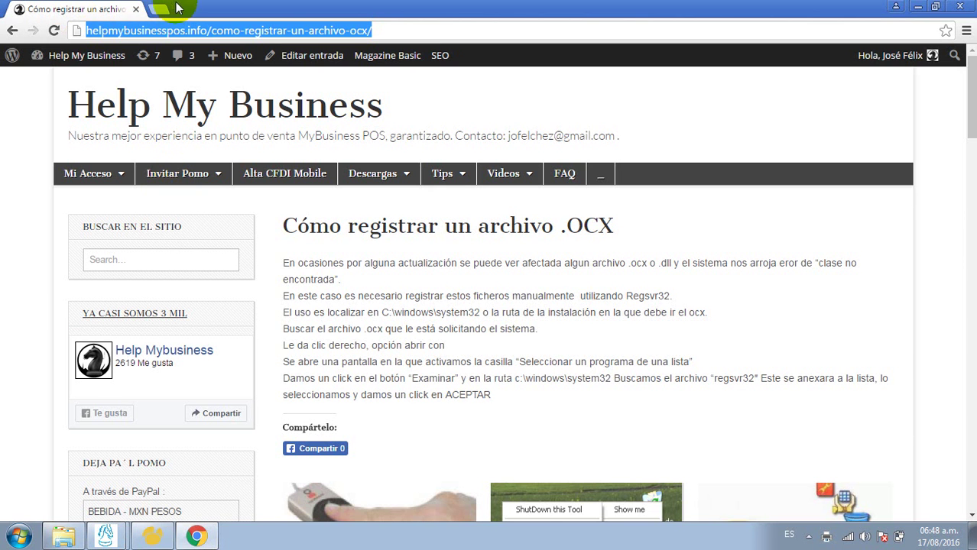
left_click(165, 11)
type("mail.google.com/mail/")
key("Return")
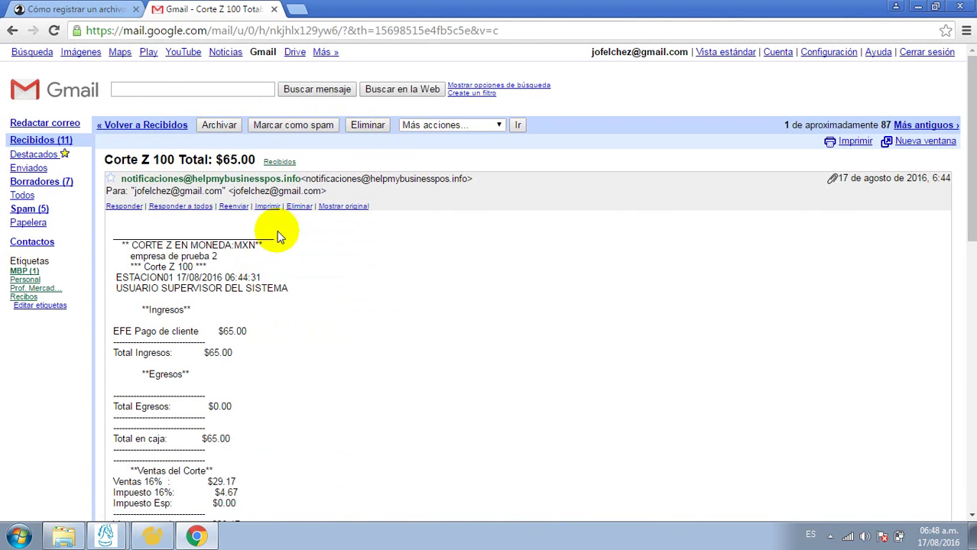
- Save the CorteZPreview.txt attachment to the Imágenes library
left_click_drag(971, 80, 974, 260)
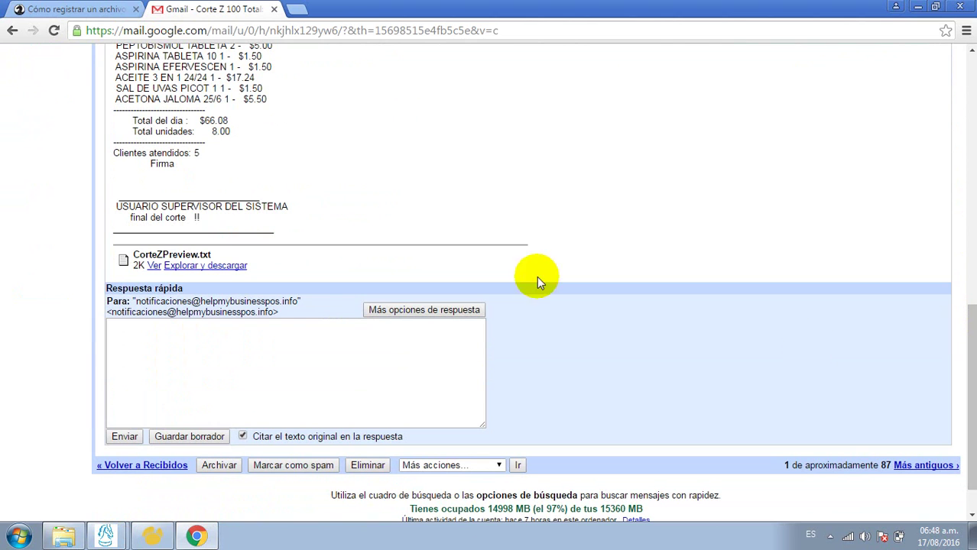
left_click(185, 266)
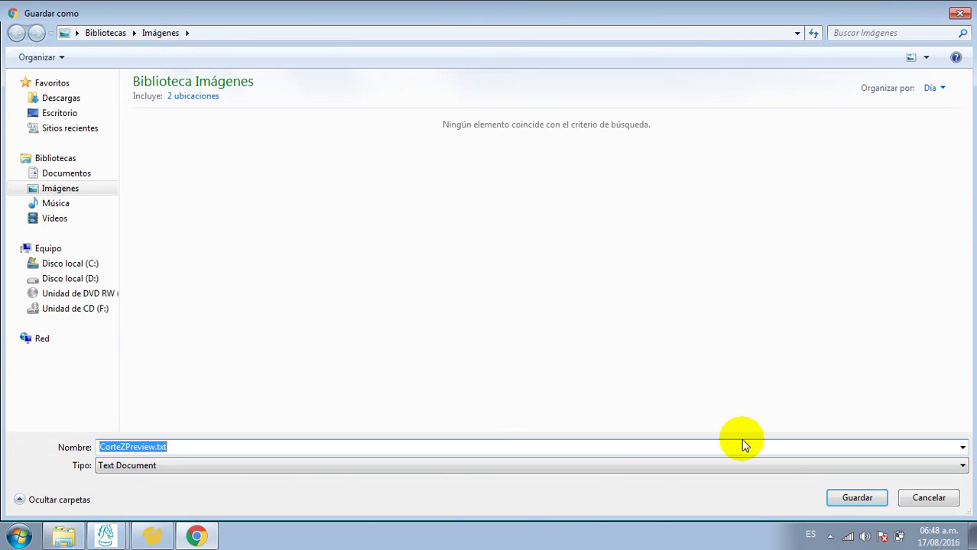
left_click(854, 497)
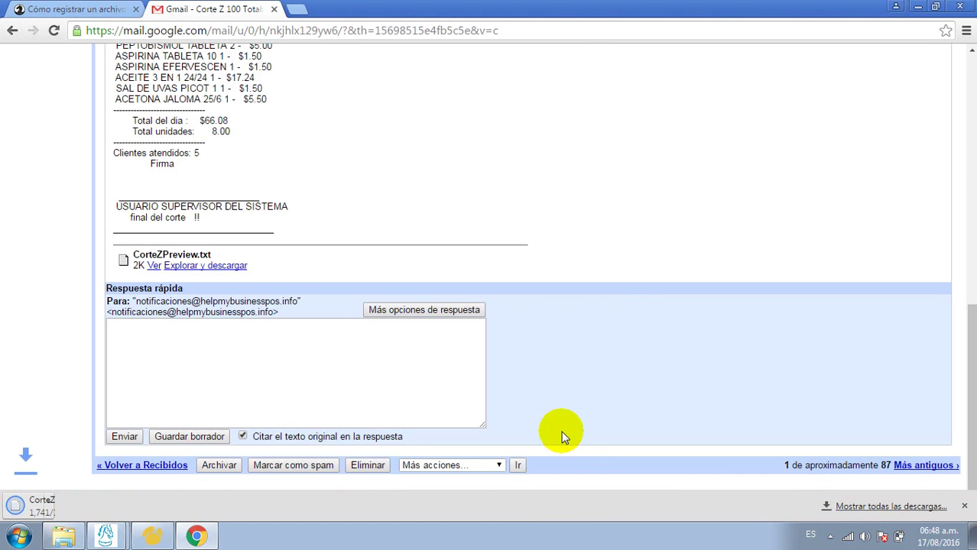
- View CorteZPreview.txt in TextPad, close it, and minimize Chrome
left_click(104, 504)
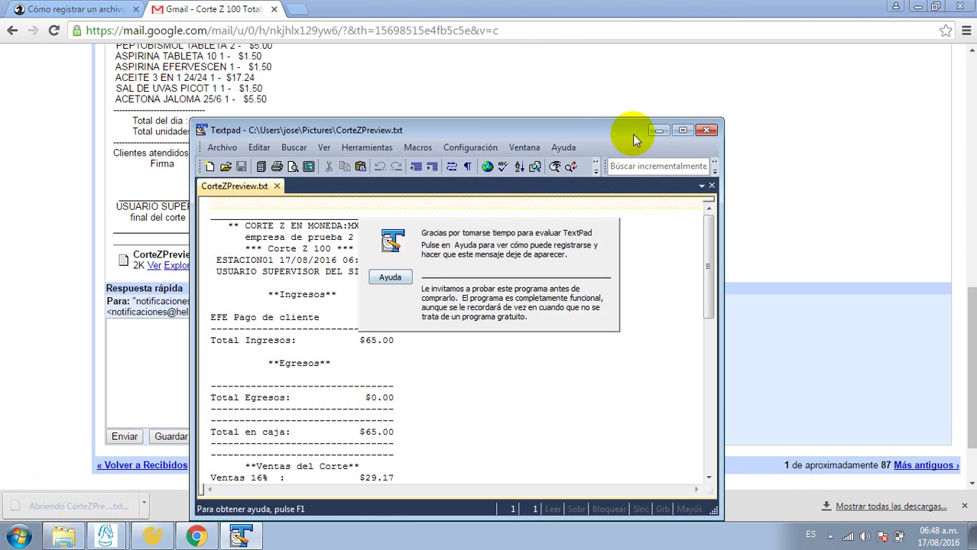
left_click_drag(710, 248, 696, 178)
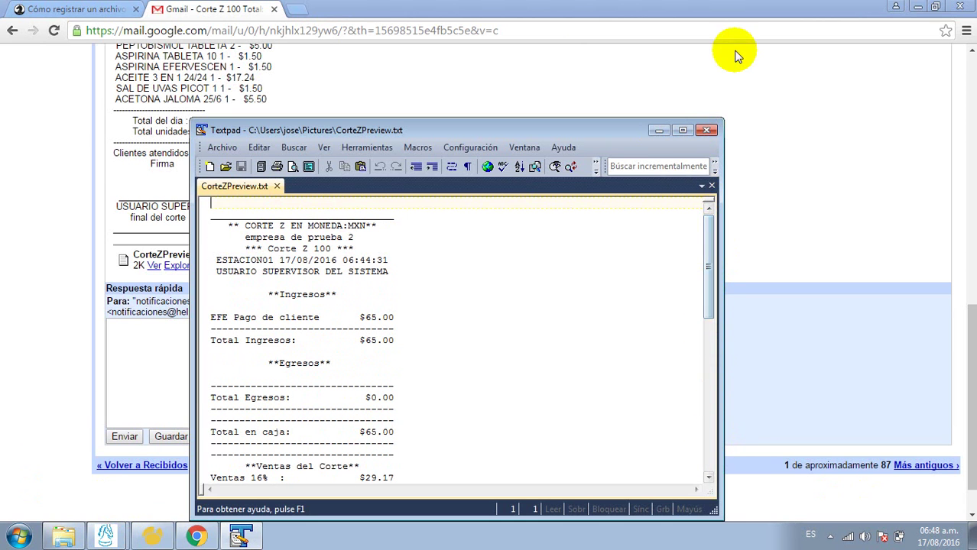
left_click(707, 130)
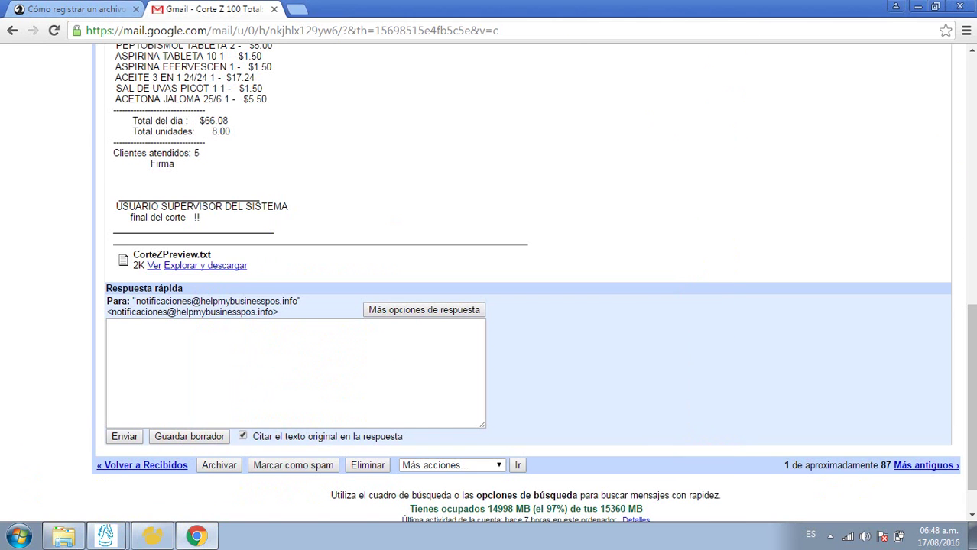
left_click(970, 100)
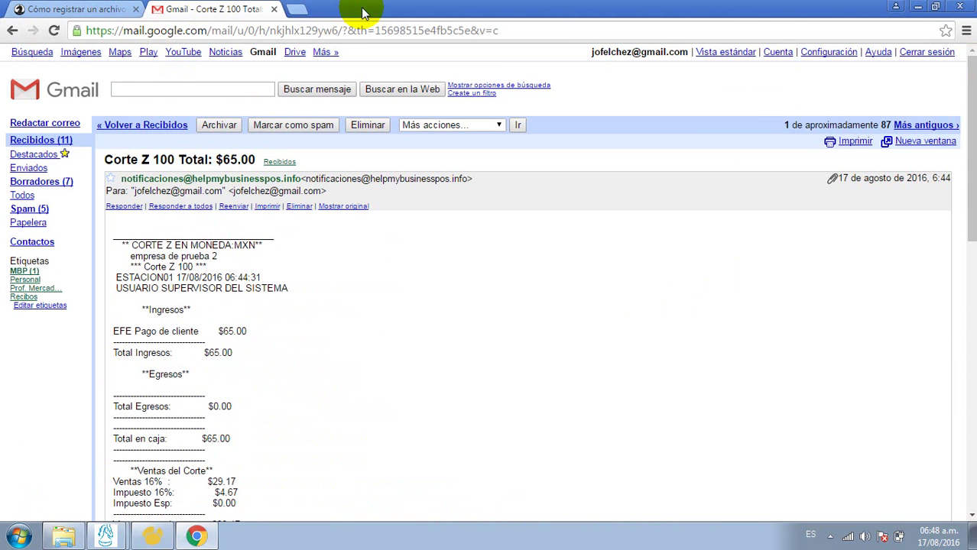
left_click(917, 7)
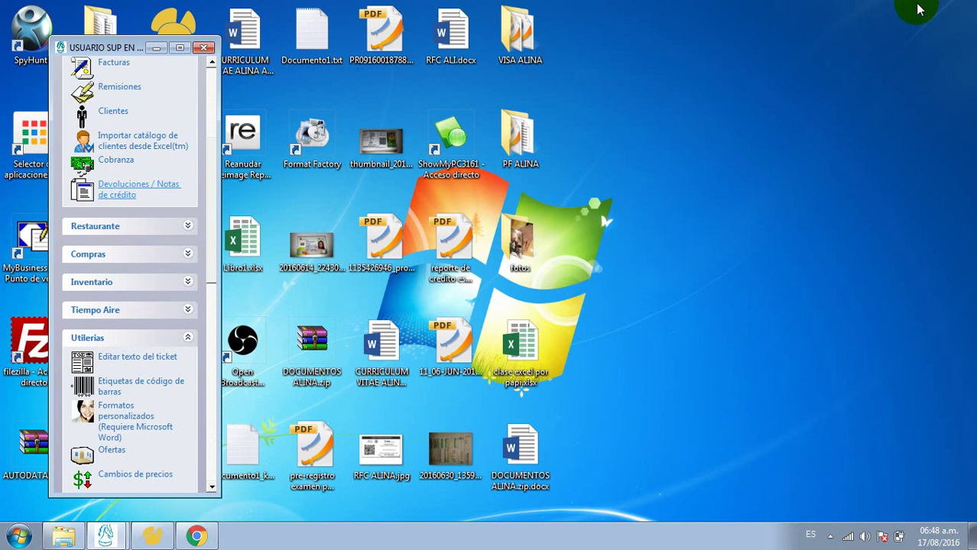